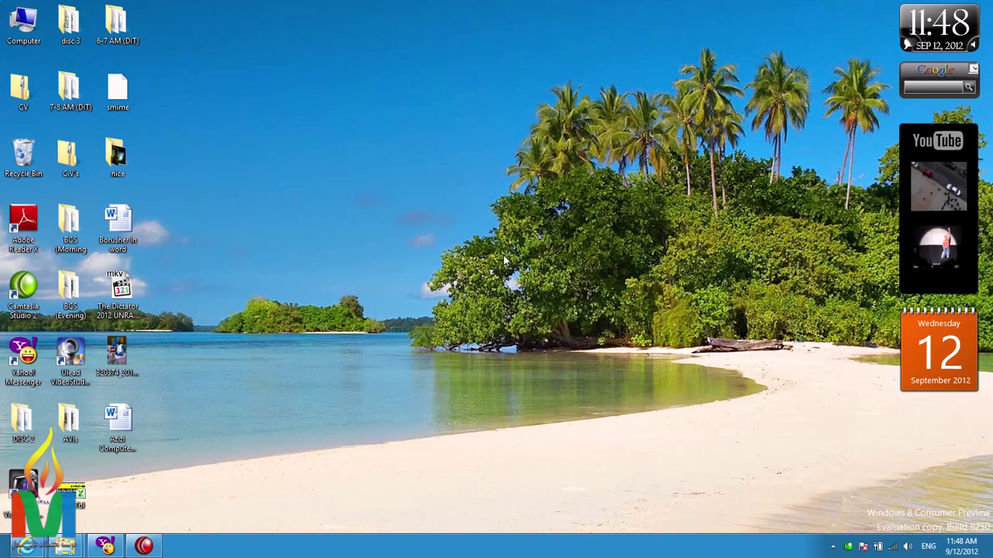
Launch Microsoft PowerPoint 2010 by searching POWER from the Windows 8 Start screen
{"action": "key", "text": "super"}
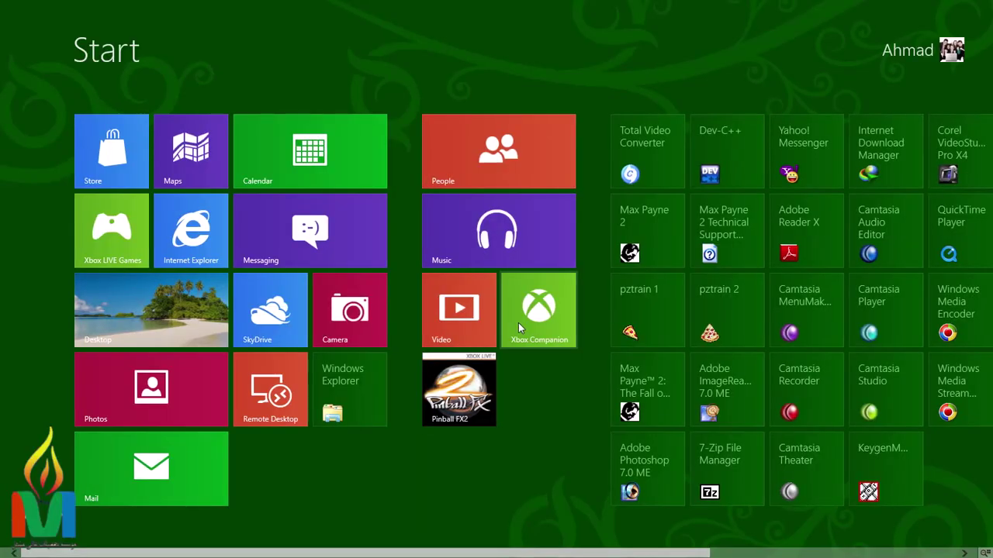
{"action": "type", "text": "POWE"}
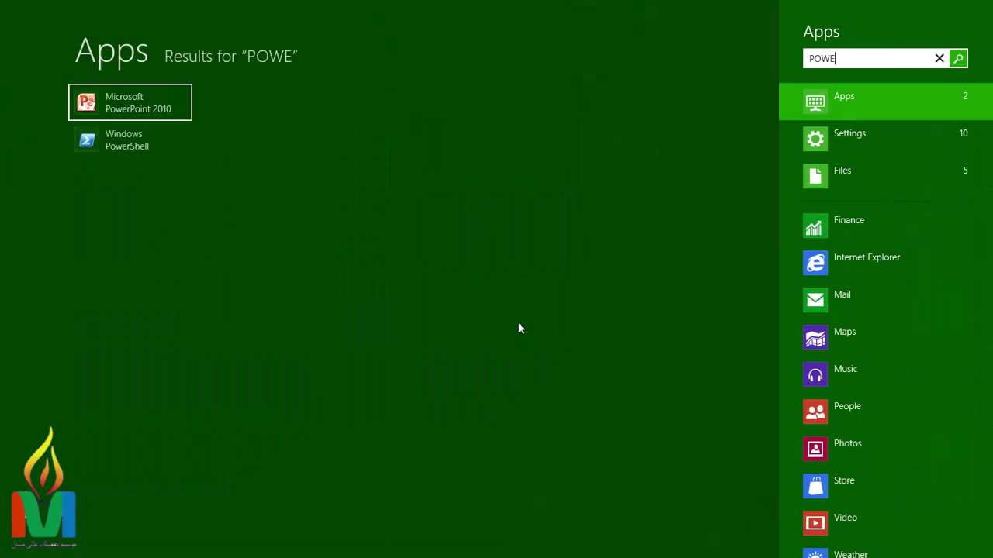
{"action": "type", "text": "R"}
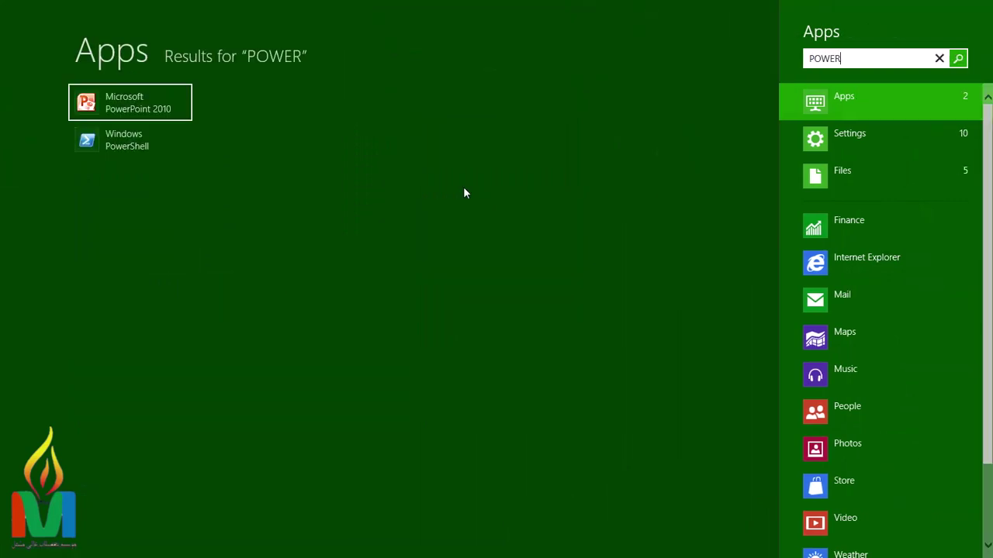
{"action": "left_click", "coordinate": [132, 111]}
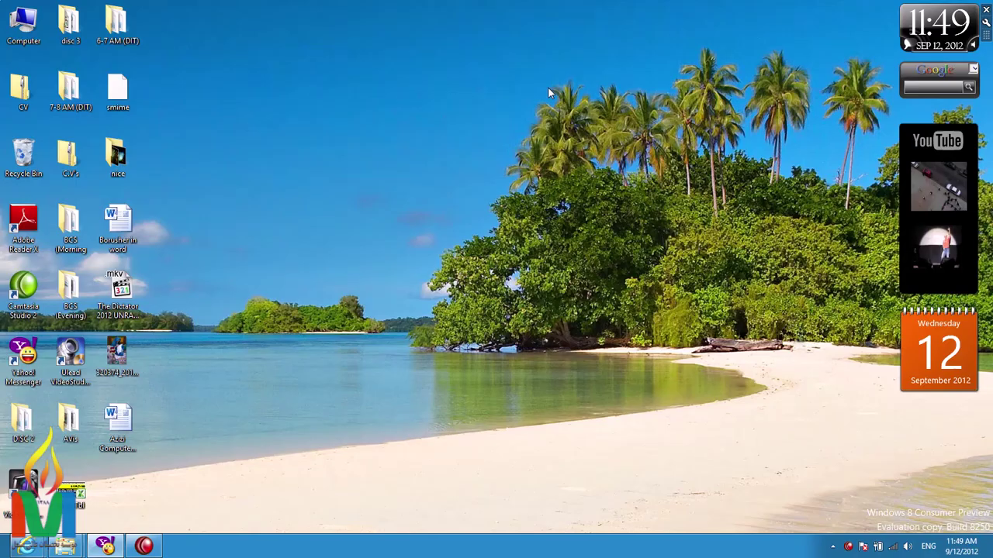
Run POWERPNT from the Run box to start PowerPoint with a blank Presentation1
{"action": "key", "text": "super+r"}
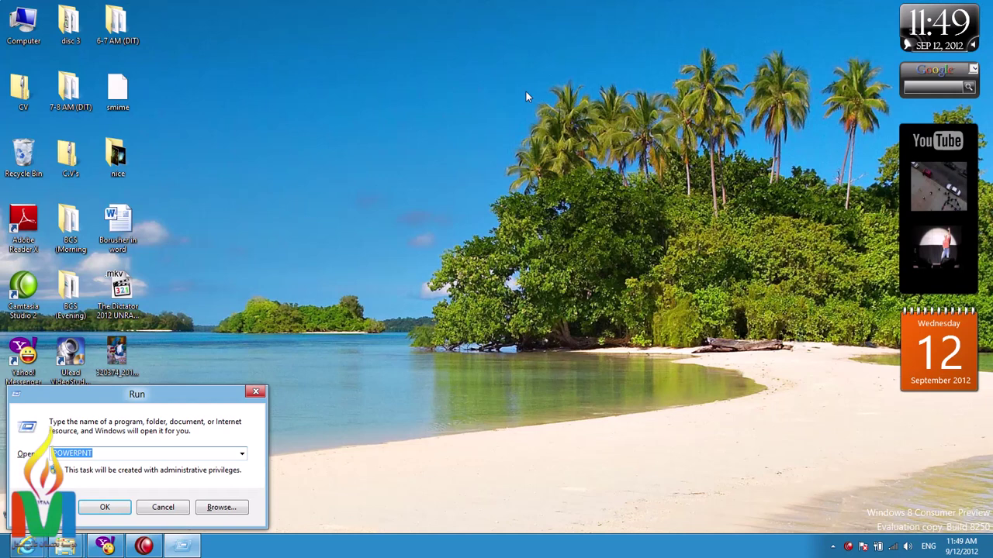
{"action": "key", "text": "End"}
{"action": "key", "text": "BackSpace"}
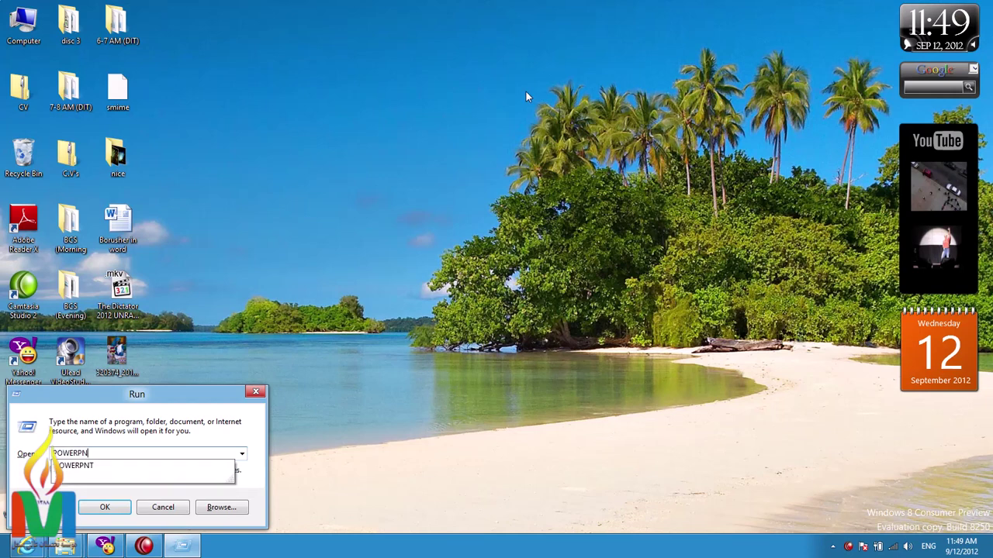
{"action": "type", "text": "T"}
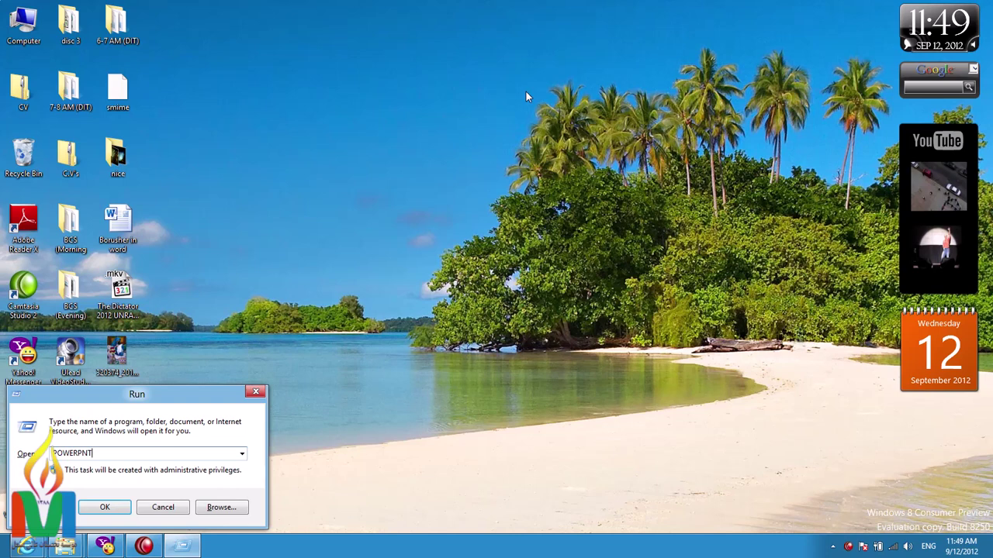
{"action": "key", "text": "Return"}
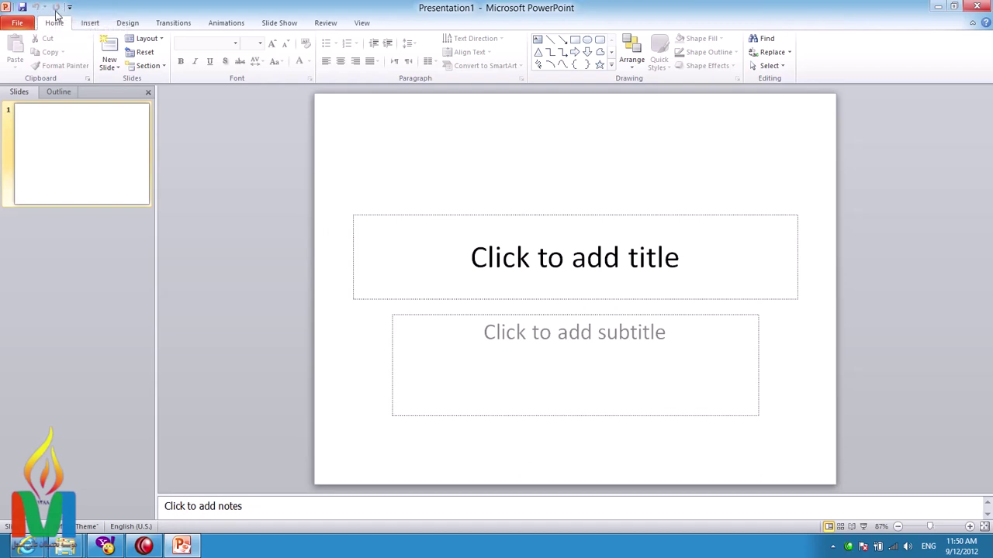
Add the E-mail command to the Quick Access Toolbar
{"action": "left_click", "coordinate": [69, 7]}
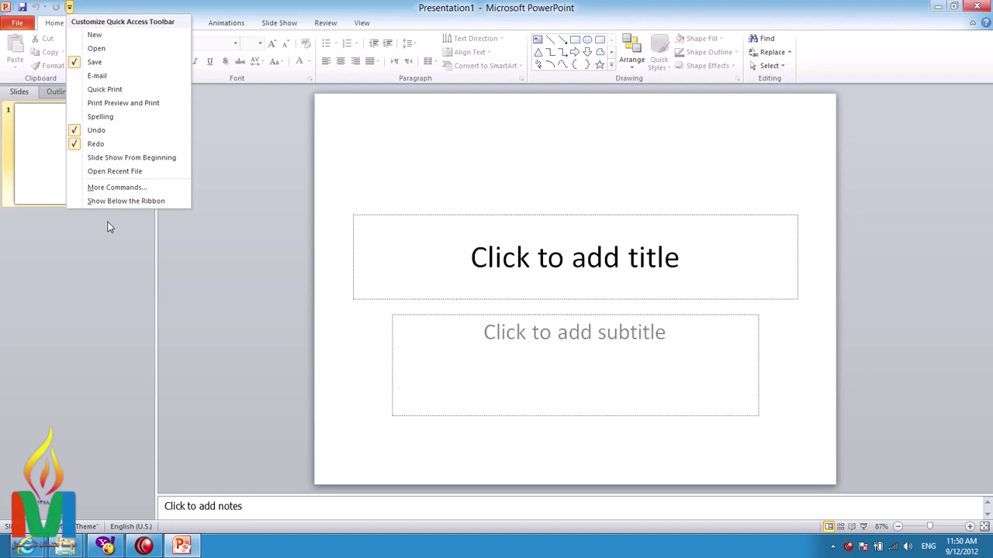
{"action": "left_click", "coordinate": [210, 6]}
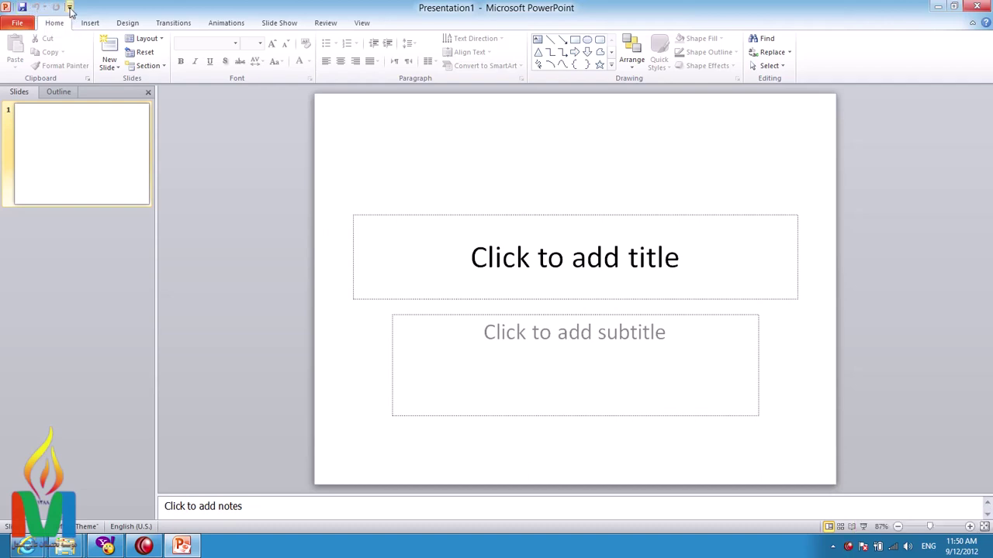
{"action": "left_click", "coordinate": [70, 8]}
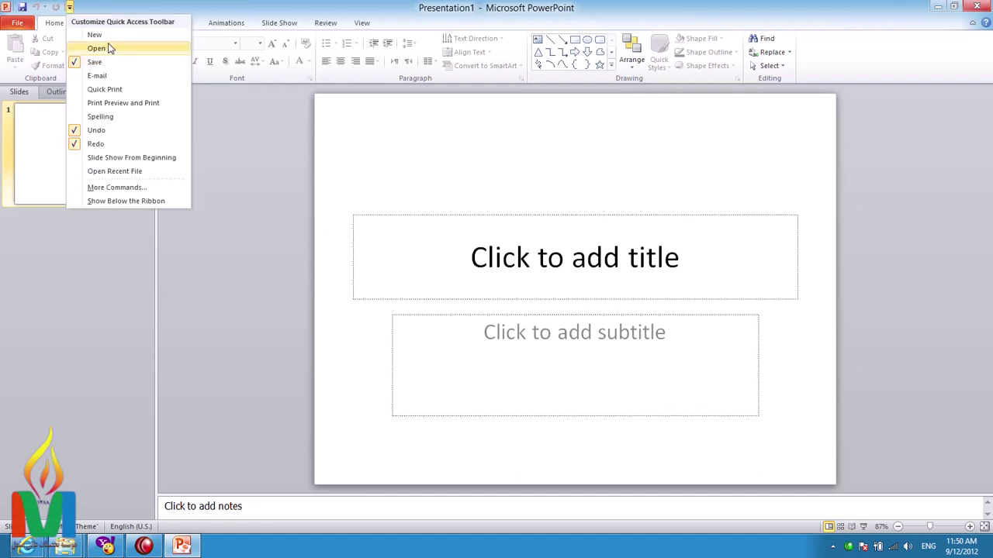
{"action": "left_click", "coordinate": [124, 7]}
{"action": "left_click", "coordinate": [70, 7]}
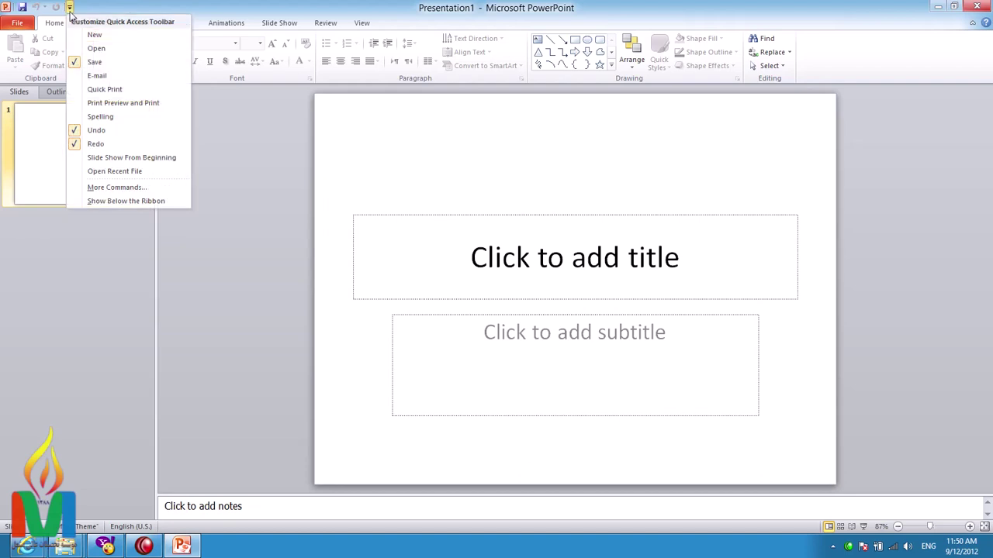
{"action": "left_click", "coordinate": [96, 75]}
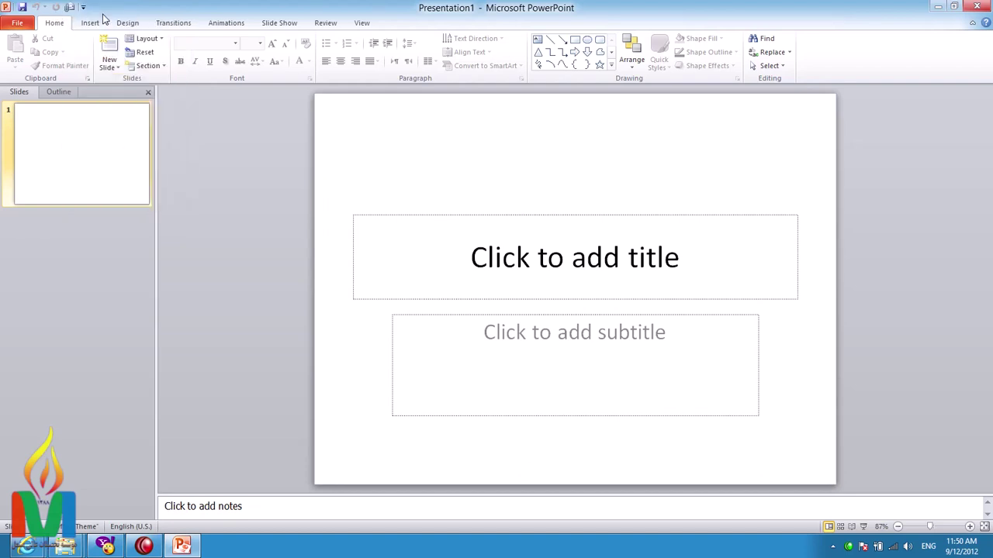
{"action": "left_click", "coordinate": [17, 23]}
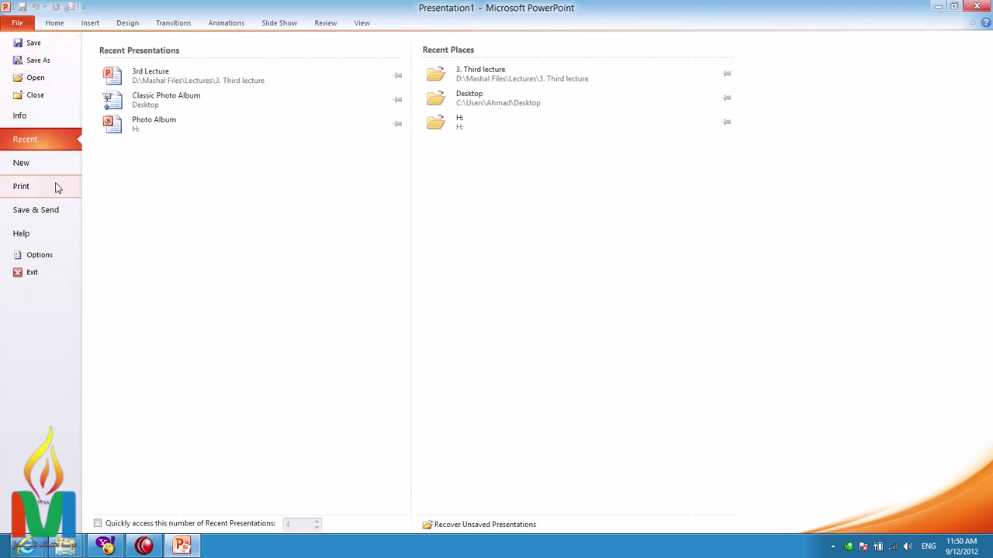
{"action": "left_click", "coordinate": [54, 27]}
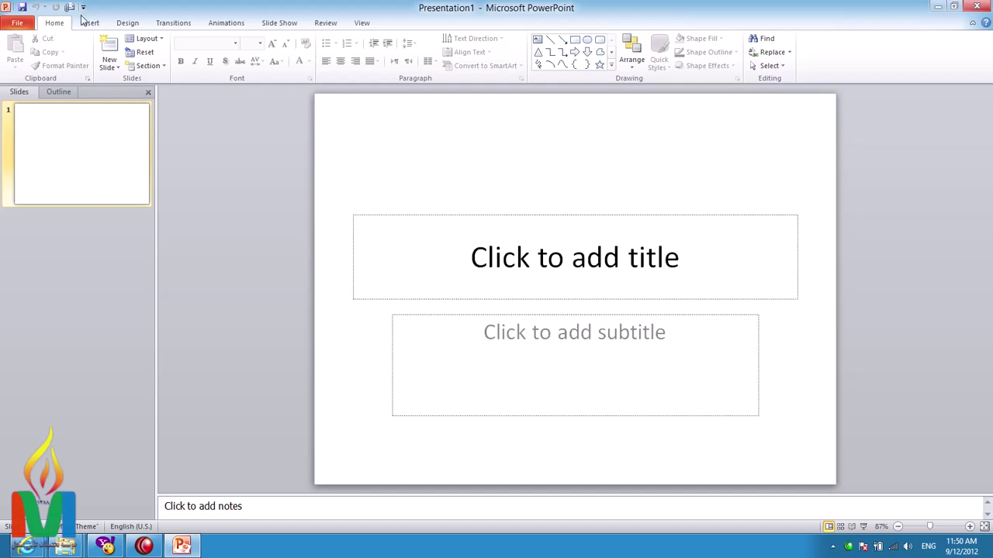
{"action": "left_click", "coordinate": [90, 22]}
{"action": "left_click", "coordinate": [127, 23]}
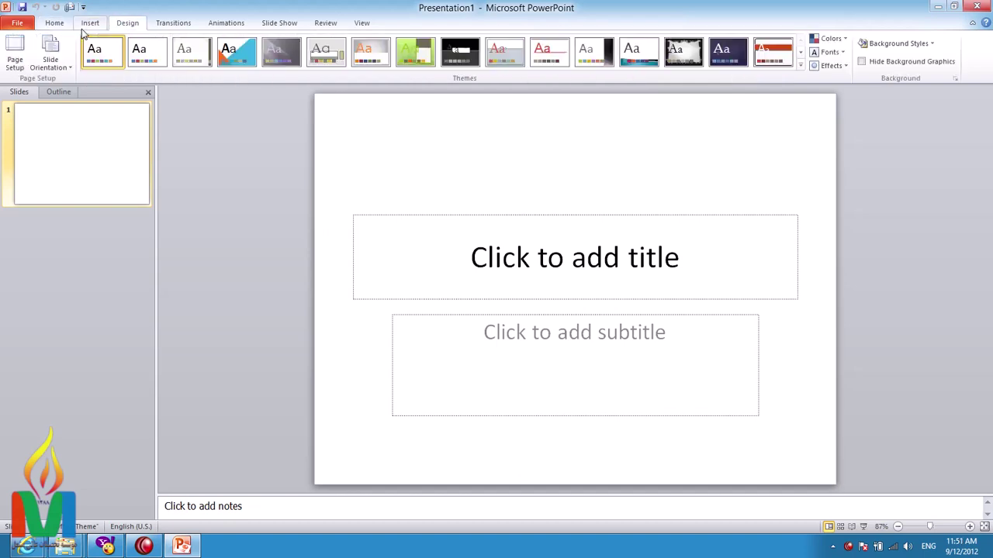
{"action": "left_click", "coordinate": [90, 23]}
{"action": "left_click", "coordinate": [53, 23]}
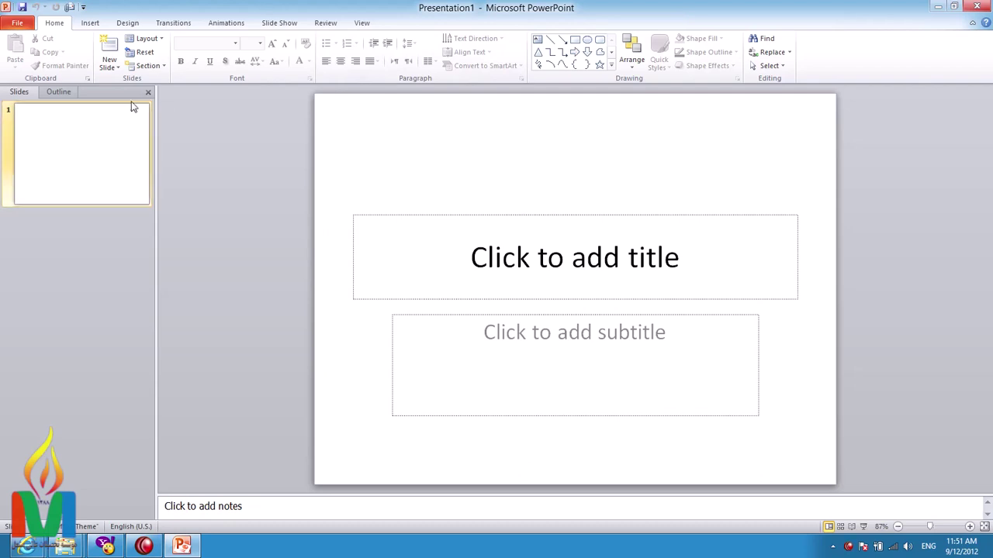
Add two new blank slides after slide 1, then return to slide 1
{"action": "left_click", "coordinate": [61, 92]}
{"action": "left_click", "coordinate": [18, 92]}
{"action": "left_click", "coordinate": [49, 151]}
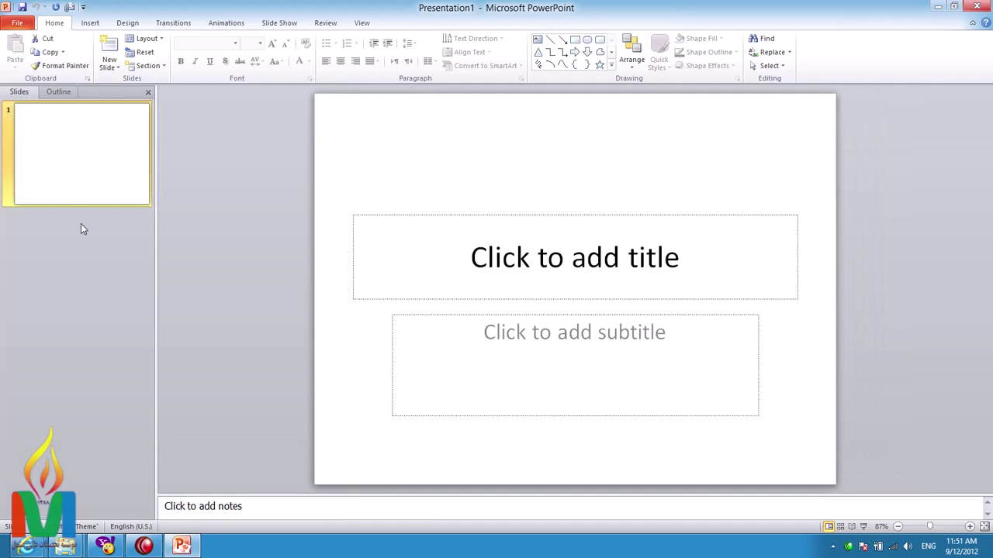
{"action": "key", "text": "Return"}
{"action": "key", "text": "Return"}
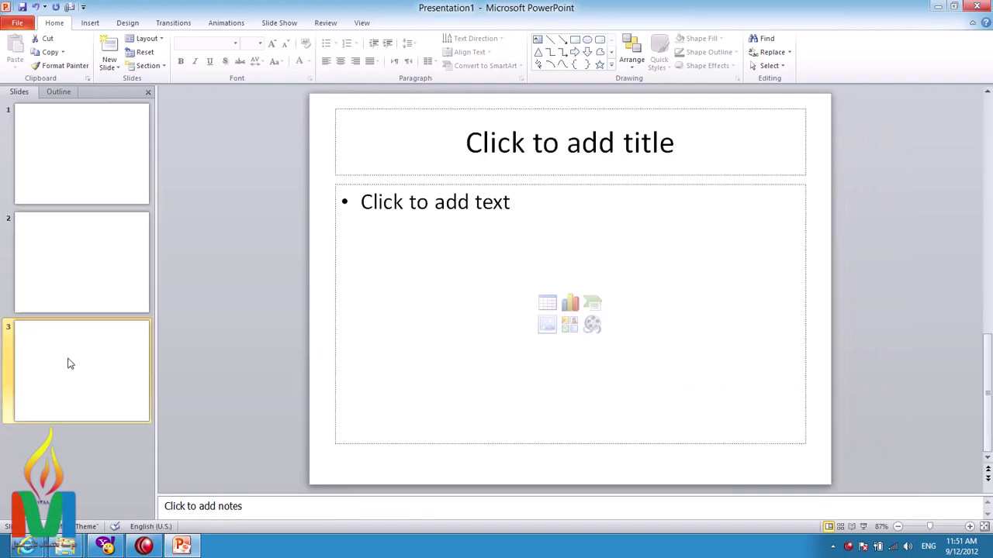
{"action": "left_click", "coordinate": [93, 157]}
{"action": "left_click", "coordinate": [93, 244]}
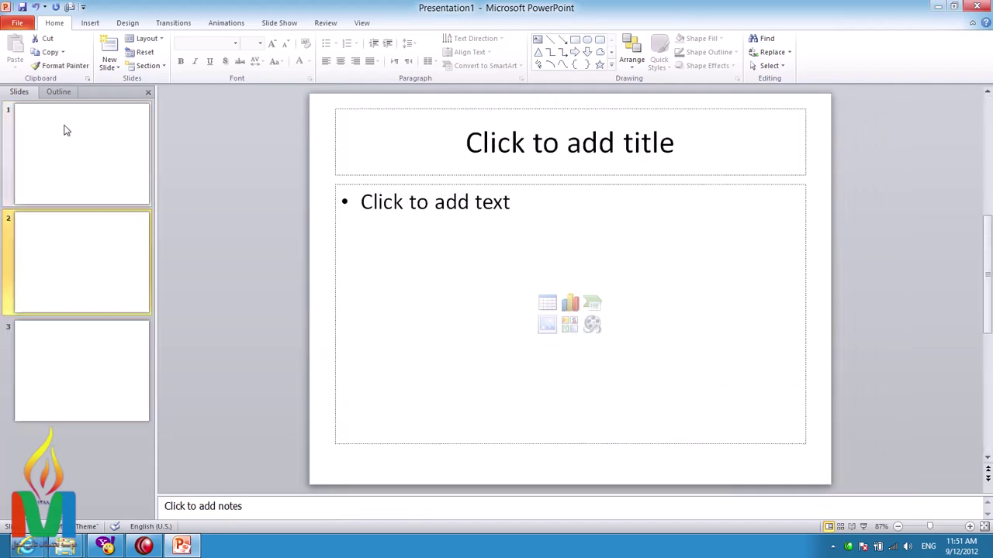
{"action": "left_click", "coordinate": [60, 92]}
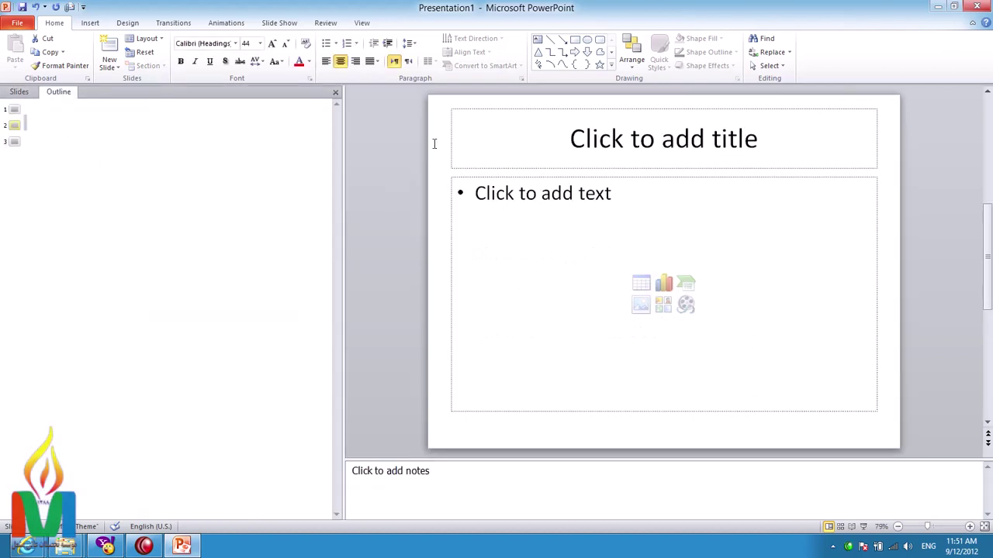
{"action": "left_click", "coordinate": [19, 91]}
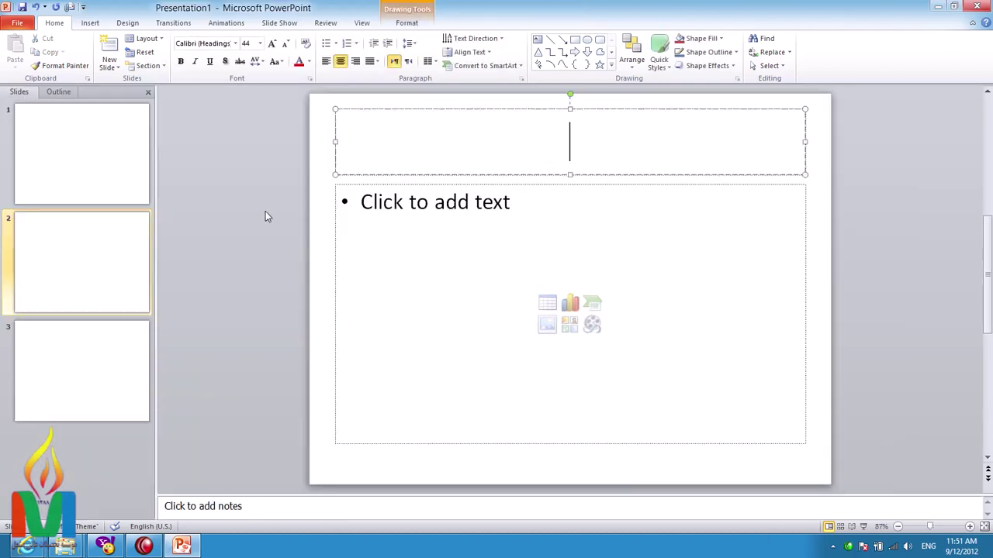
{"action": "key", "text": "Page_Up"}
Title slide 1 'MASHAL' with subtitle 'MASHAL INSTITUTE OF HIGHER EDUCATION'
{"action": "left_click", "coordinate": [563, 262]}
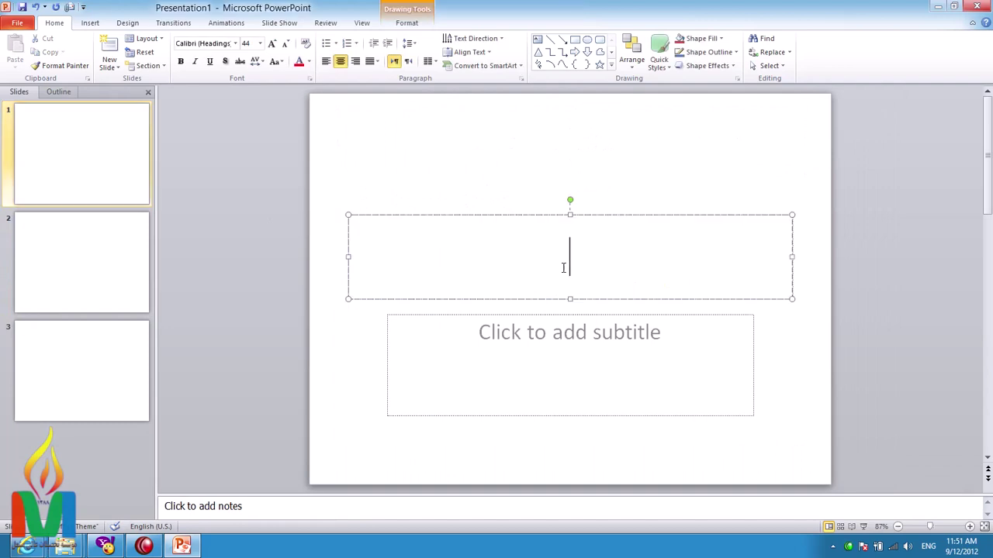
{"action": "type", "text": "MASHAL"}
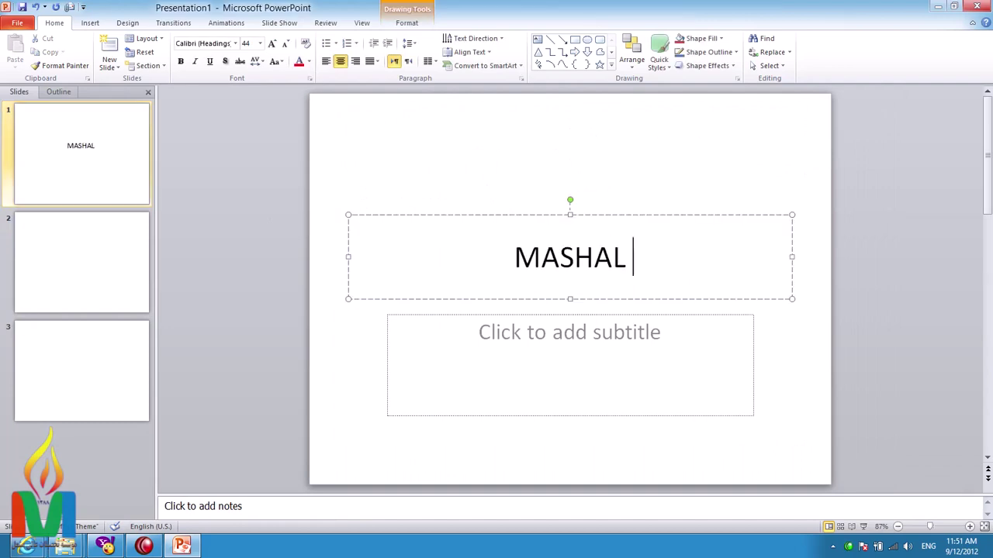
{"action": "left_click", "coordinate": [470, 381]}
{"action": "type", "text": "MASH"}
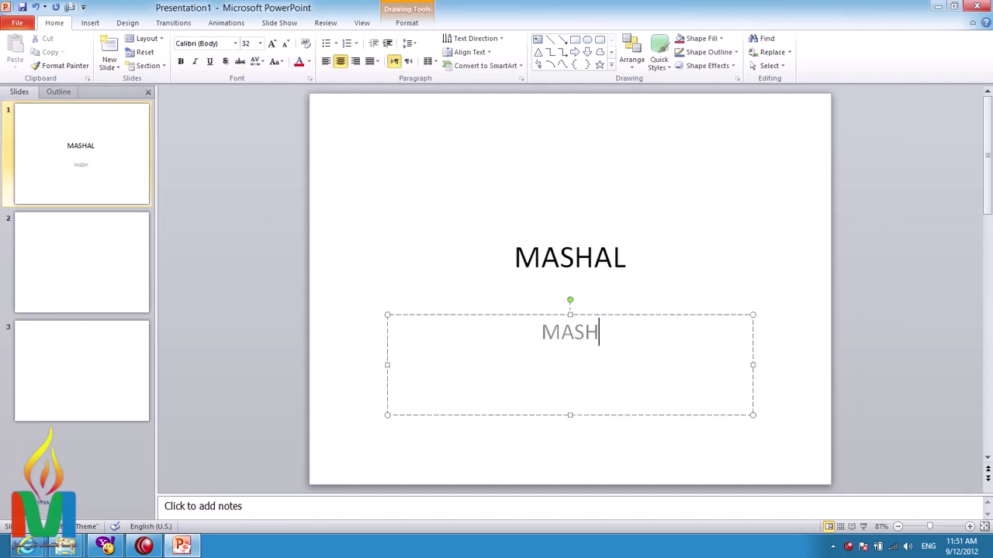
{"action": "type", "text": "AL I"}
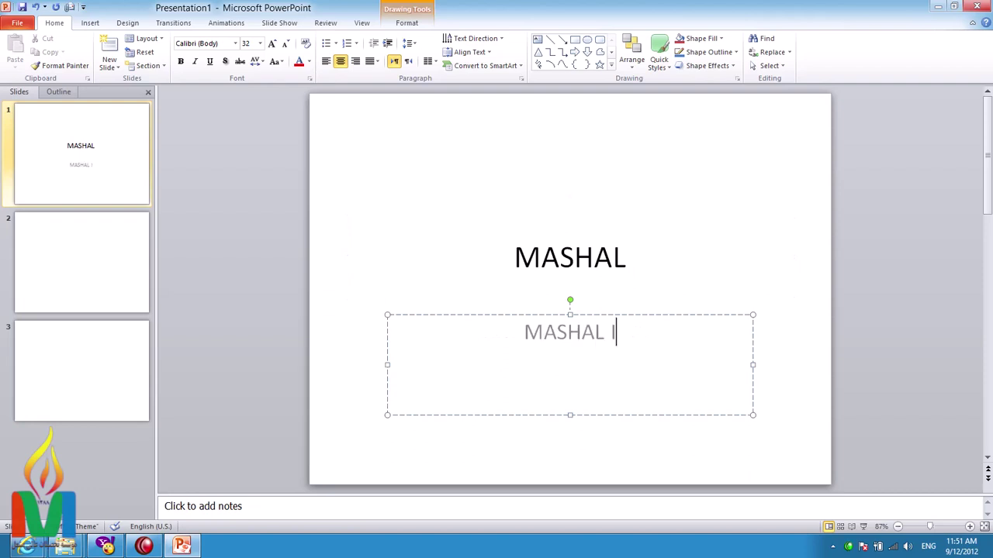
{"action": "type", "text": "NSTITUTR"}
{"action": "key", "text": "BackSpace"}
{"action": "type", "text": "E"}
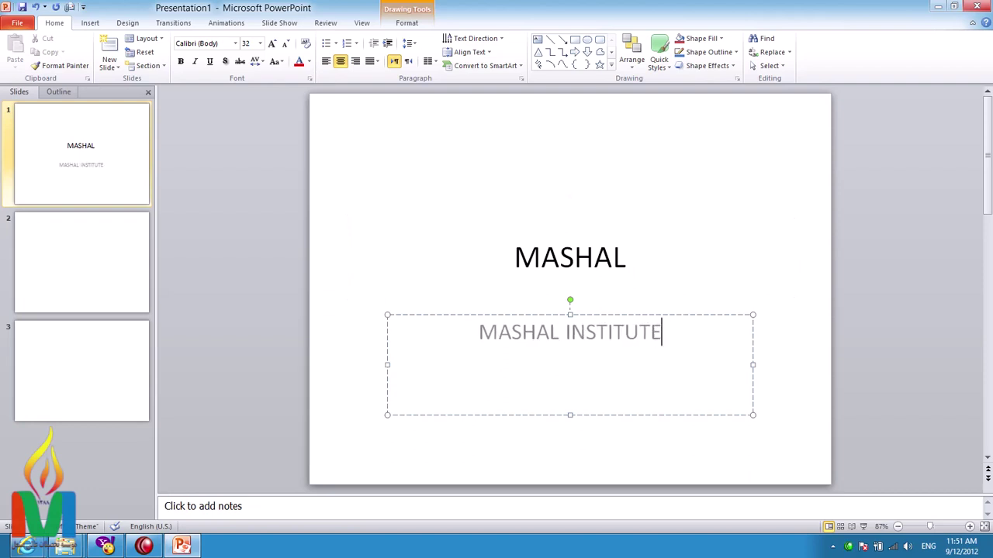
{"action": "type", "text": " OF HIGHER "}
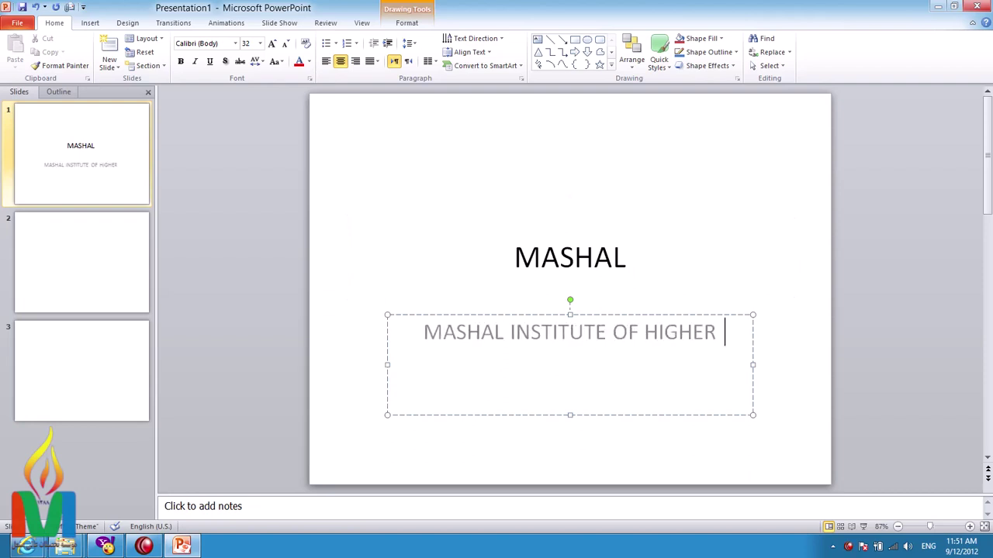
{"action": "type", "text": "EDUCATION"}
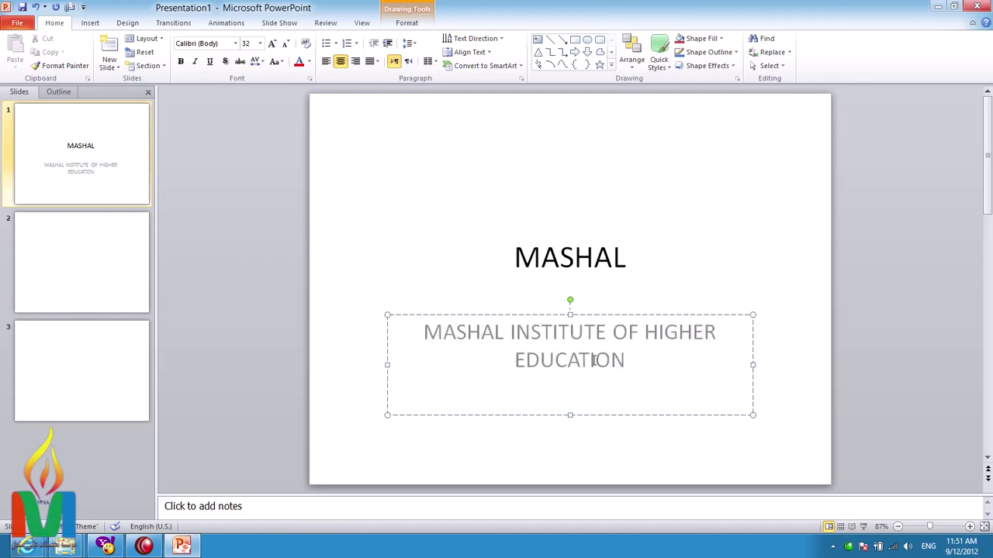
{"action": "left_click", "coordinate": [744, 238]}
{"action": "left_click", "coordinate": [86, 222]}
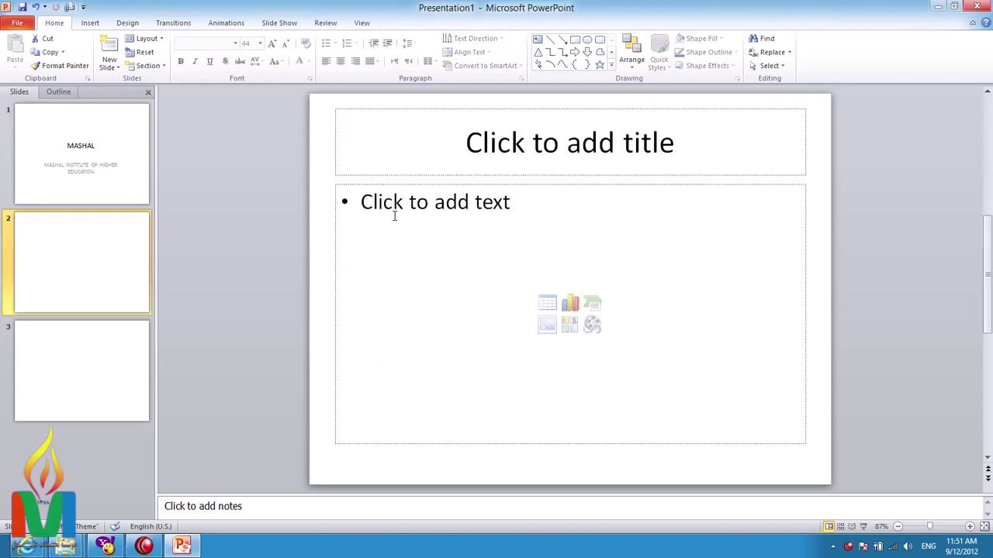
Title slide 2 'BBA' and expand =RAND() into three sample paragraphs in its body
{"action": "left_click", "coordinate": [582, 133]}
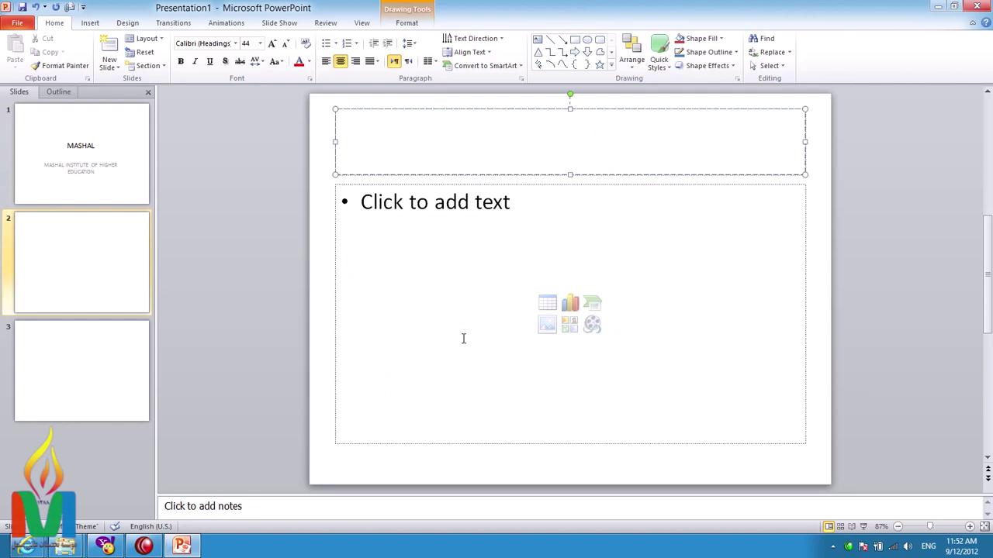
{"action": "type", "text": "BBA"}
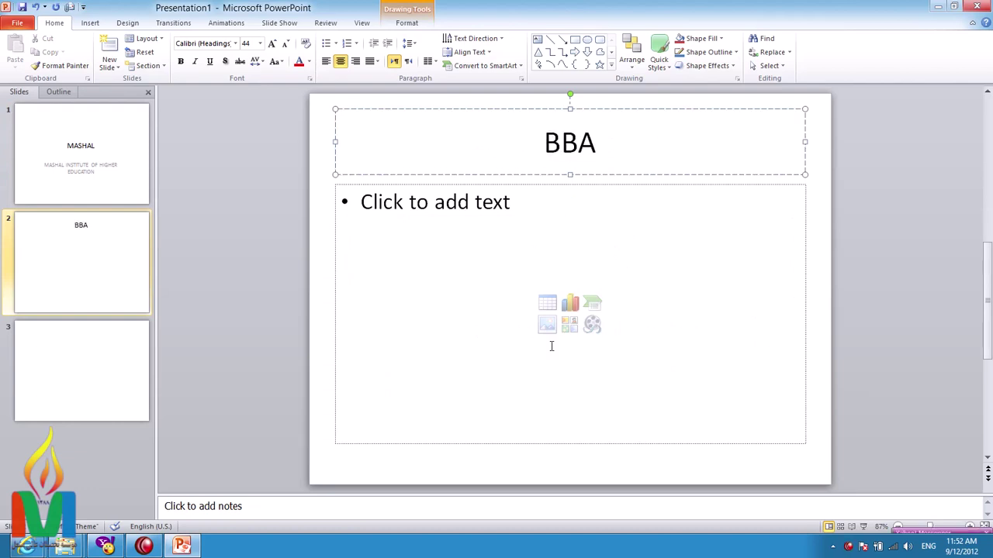
{"action": "left_click", "coordinate": [471, 300]}
{"action": "type", "text": "=RAND()"}
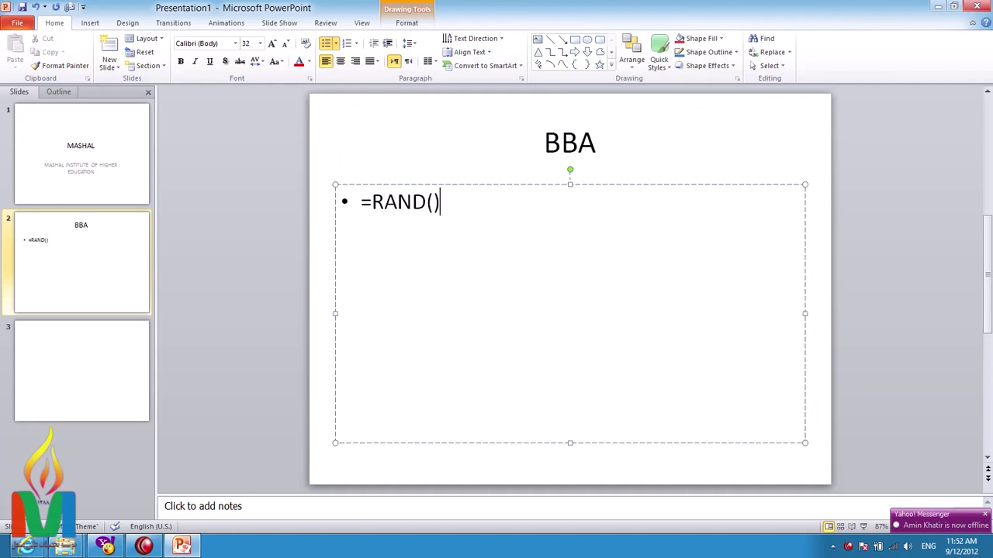
{"action": "key", "text": "Return"}
{"action": "left_click", "coordinate": [108, 381]}
Title slide 3 'BCS'
{"action": "left_click", "coordinate": [461, 140]}
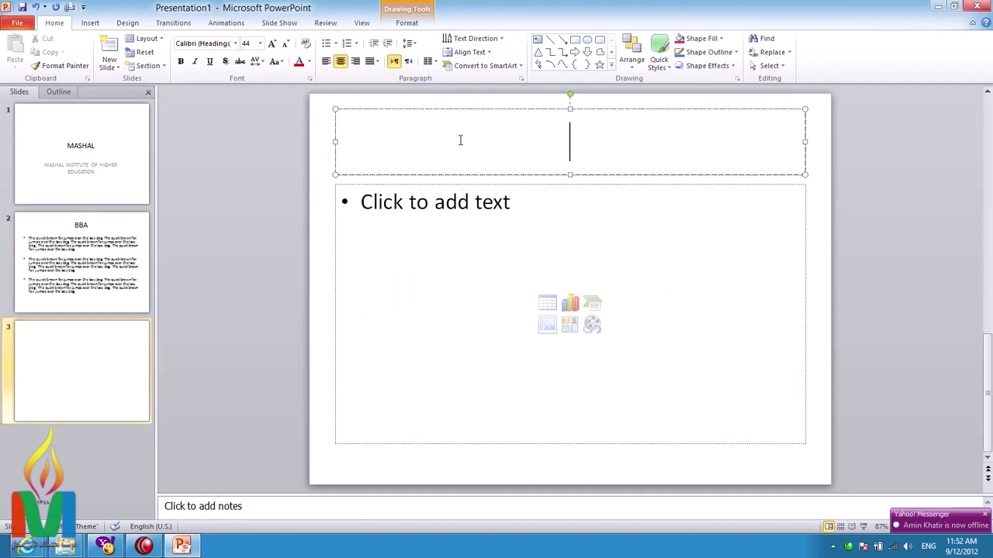
{"action": "type", "text": "BCS"}
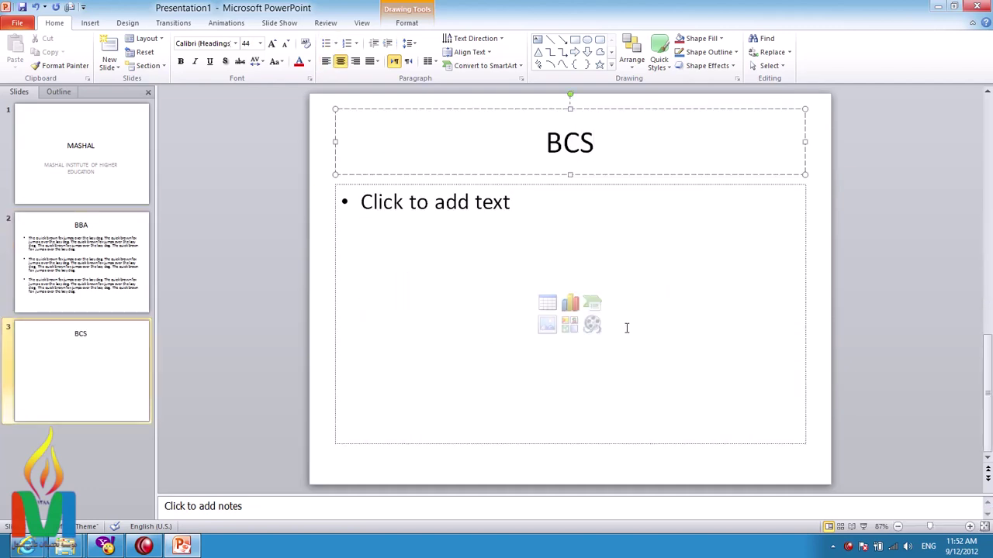
{"action": "left_click", "coordinate": [478, 290]}
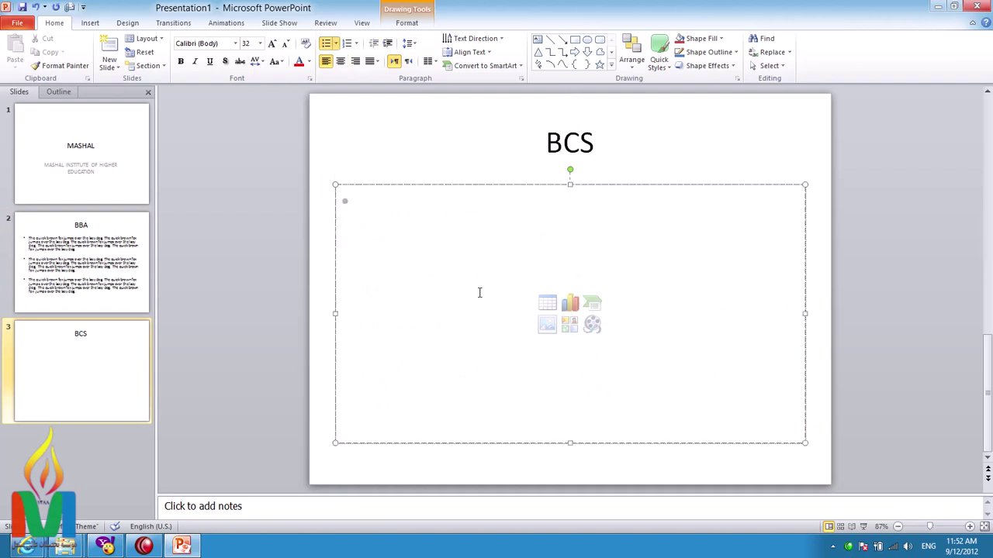
Insert the photo of people around a laptop from D:\All kinds of computer photos
{"action": "left_click", "coordinate": [545, 331]}
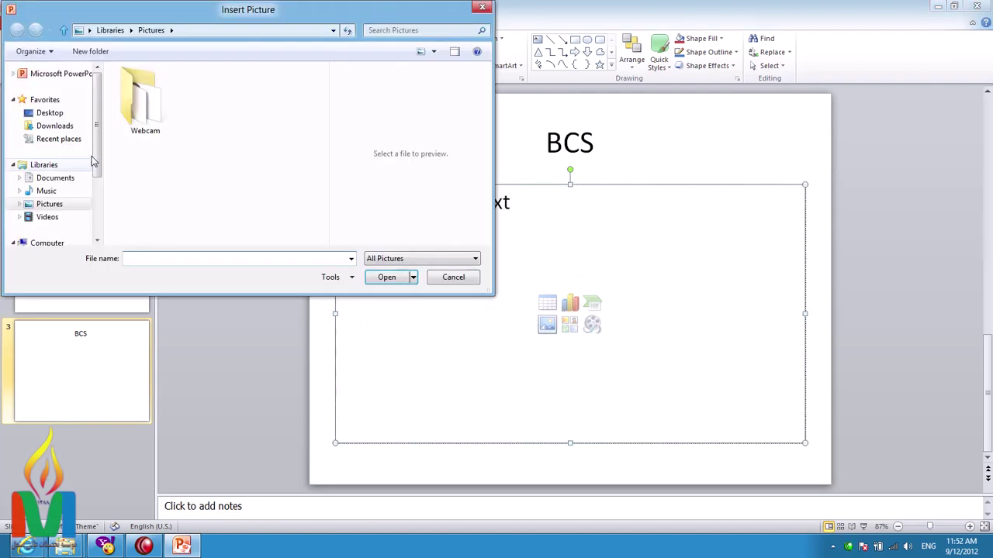
{"action": "scroll", "coordinate": [98, 144], "scroll_direction": "down", "scroll_amount": 2}
{"action": "left_click", "coordinate": [59, 186]}
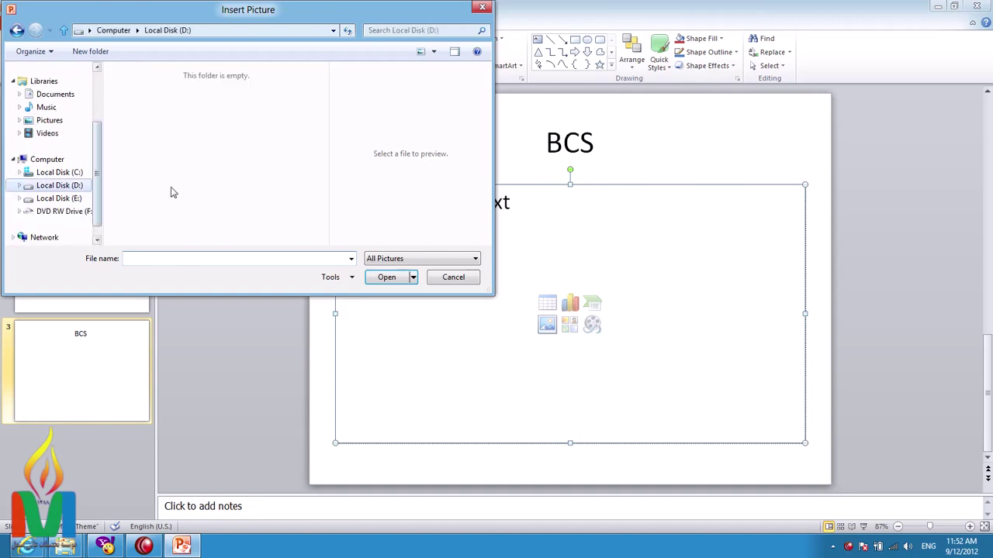
{"action": "scroll", "coordinate": [144, 230], "scroll_direction": "down", "scroll_amount": 1}
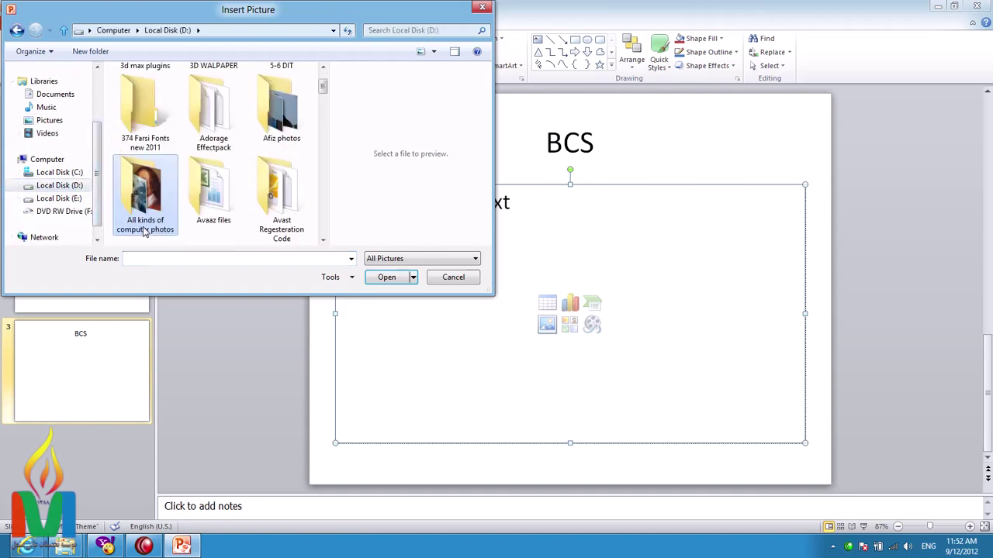
{"action": "double_click", "coordinate": [144, 194]}
{"action": "left_click", "coordinate": [281, 93]}
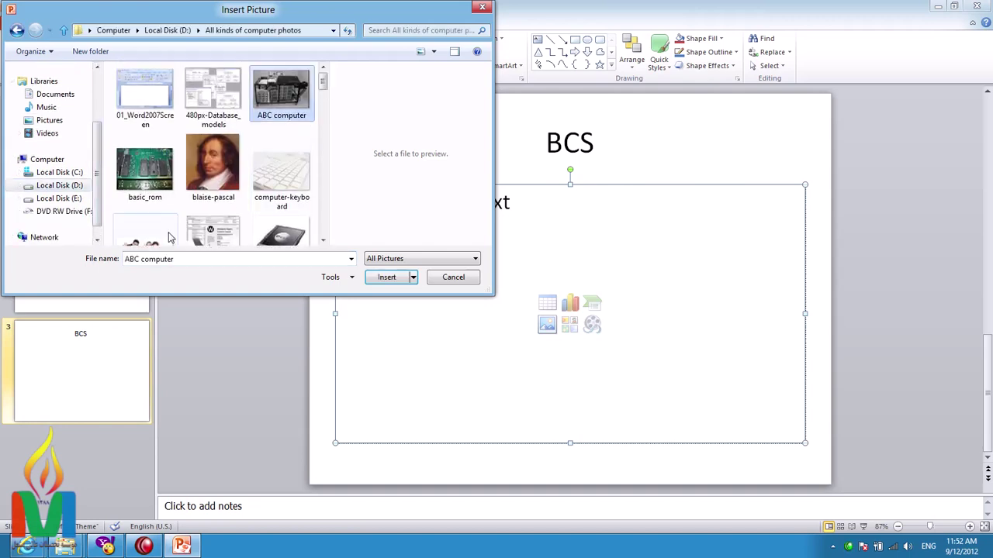
{"action": "scroll", "coordinate": [169, 238], "scroll_direction": "down", "scroll_amount": 1}
{"action": "left_click", "coordinate": [159, 217]}
{"action": "left_click", "coordinate": [387, 277]}
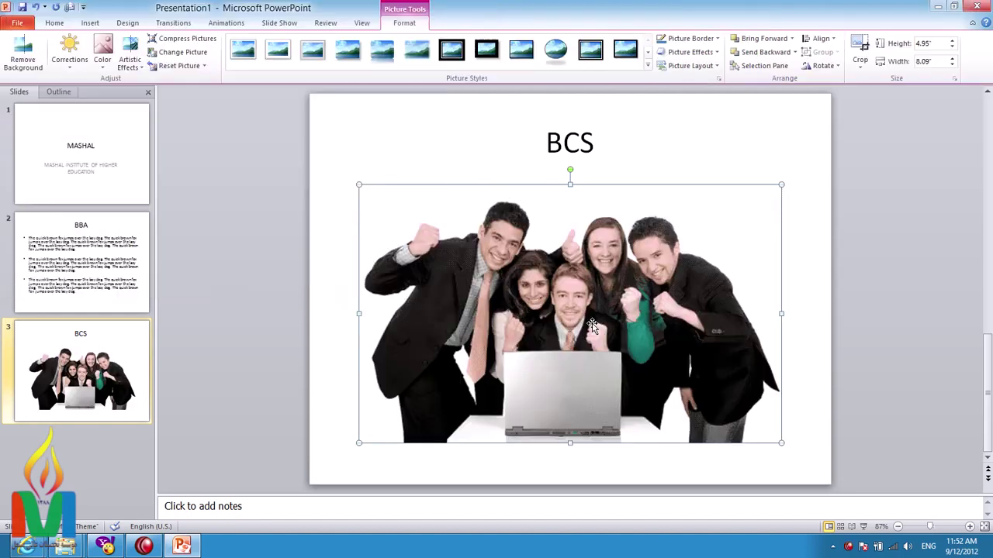
{"action": "left_click", "coordinate": [639, 163]}
{"action": "left_click", "coordinate": [93, 303]}
Apply the Austin theme from the Design gallery and review slides 2 and 3
{"action": "left_click", "coordinate": [99, 194]}
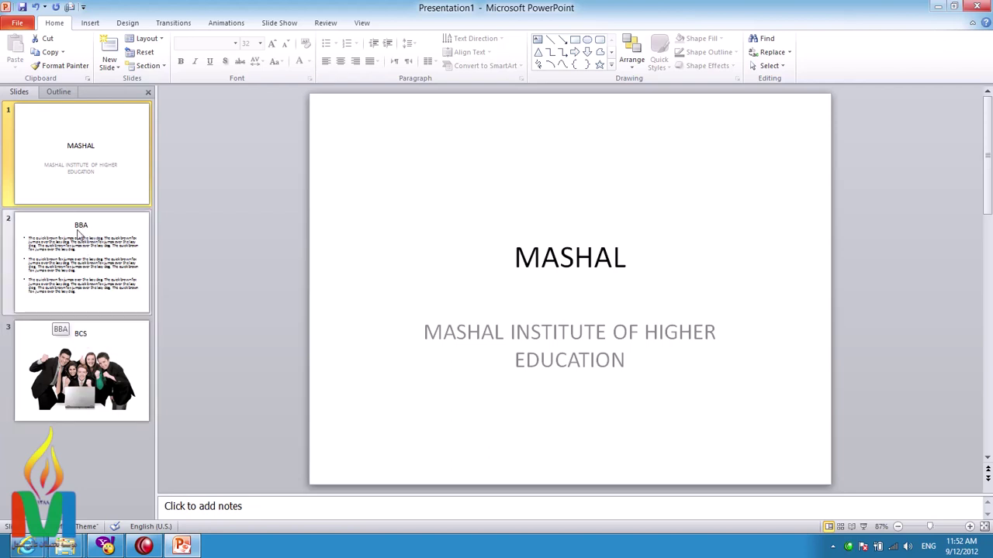
{"action": "left_click", "coordinate": [128, 22]}
{"action": "left_click", "coordinate": [415, 52]}
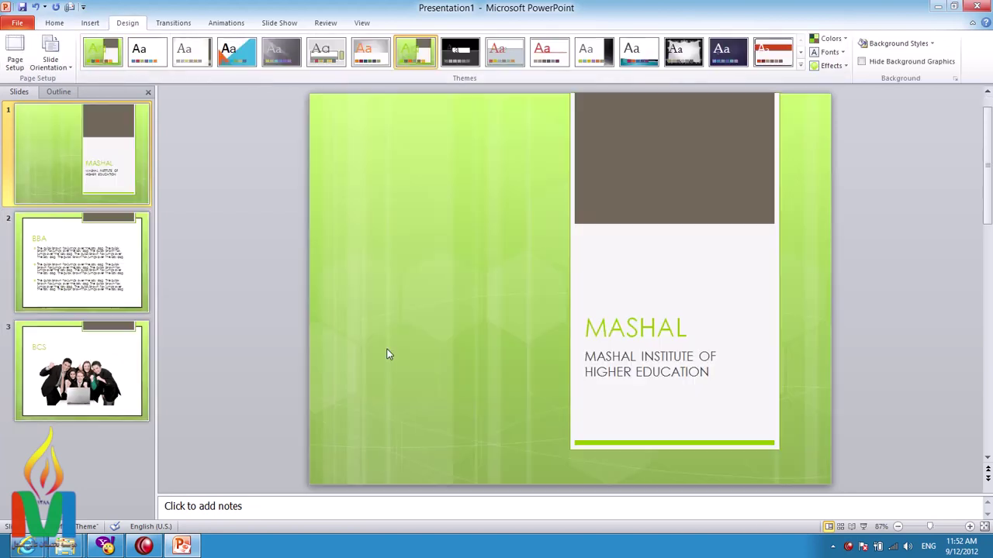
{"action": "left_click", "coordinate": [101, 302]}
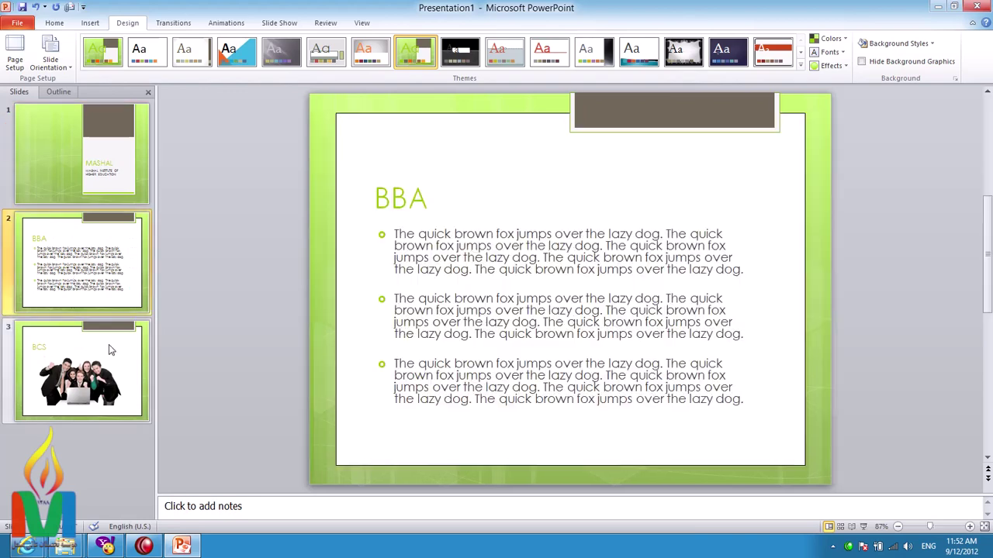
{"action": "left_click", "coordinate": [109, 351]}
{"action": "left_click", "coordinate": [81, 281]}
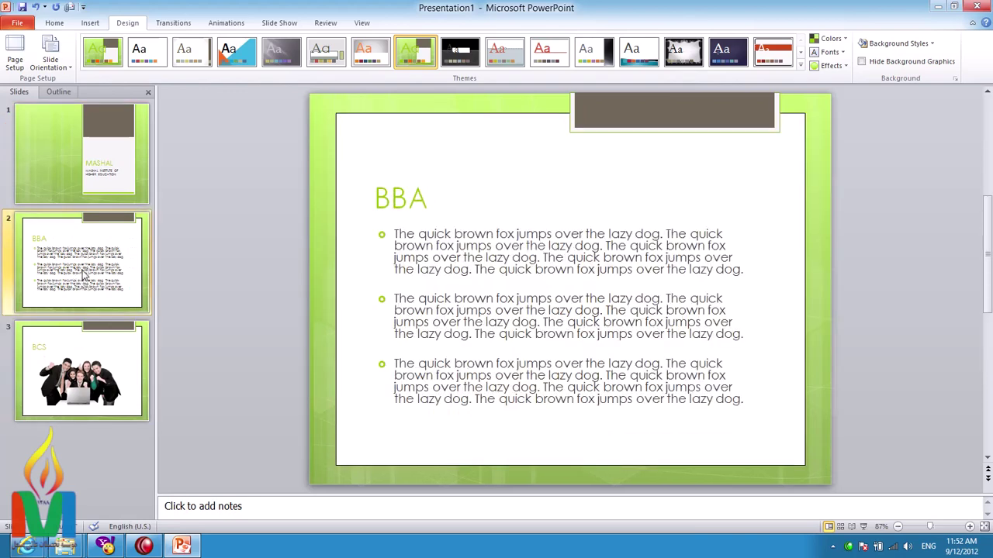
Browse the BCS and BBA slides in the outline, then switch back to slide thumbnails
{"action": "left_click", "coordinate": [58, 92]}
{"action": "left_click", "coordinate": [24, 137]}
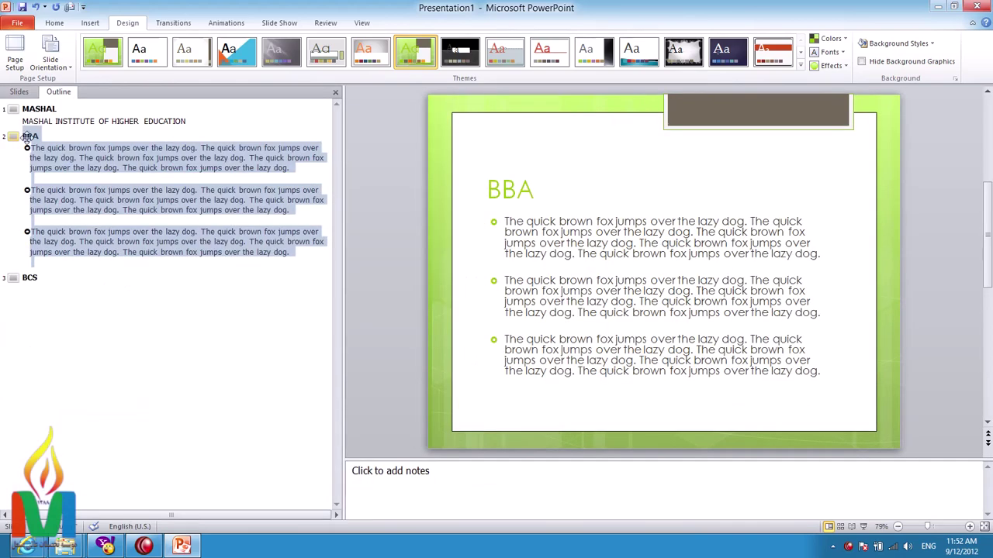
{"action": "left_click", "coordinate": [33, 279]}
{"action": "left_click", "coordinate": [91, 252]}
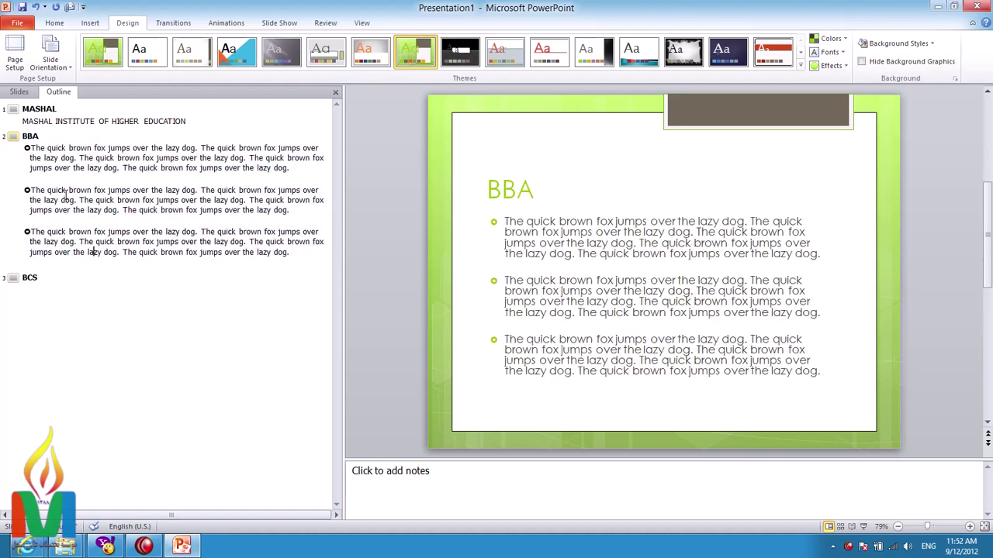
{"action": "left_click", "coordinate": [362, 24]}
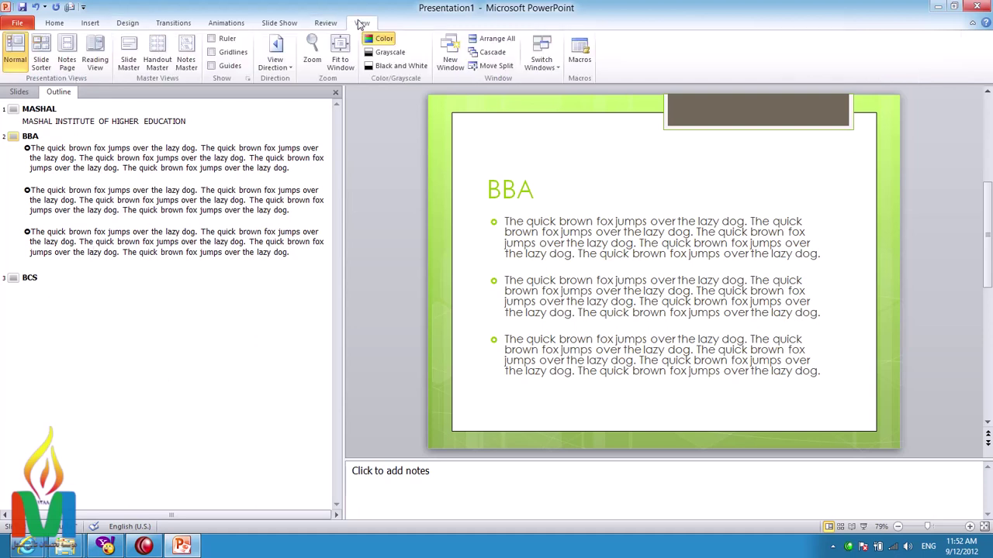
{"action": "left_click", "coordinate": [55, 23]}
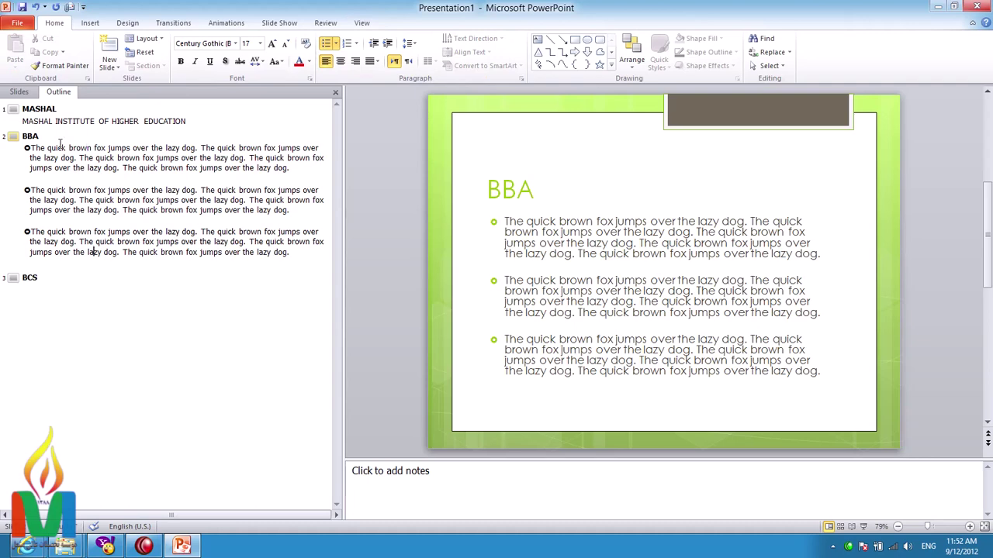
{"action": "left_click", "coordinate": [18, 92]}
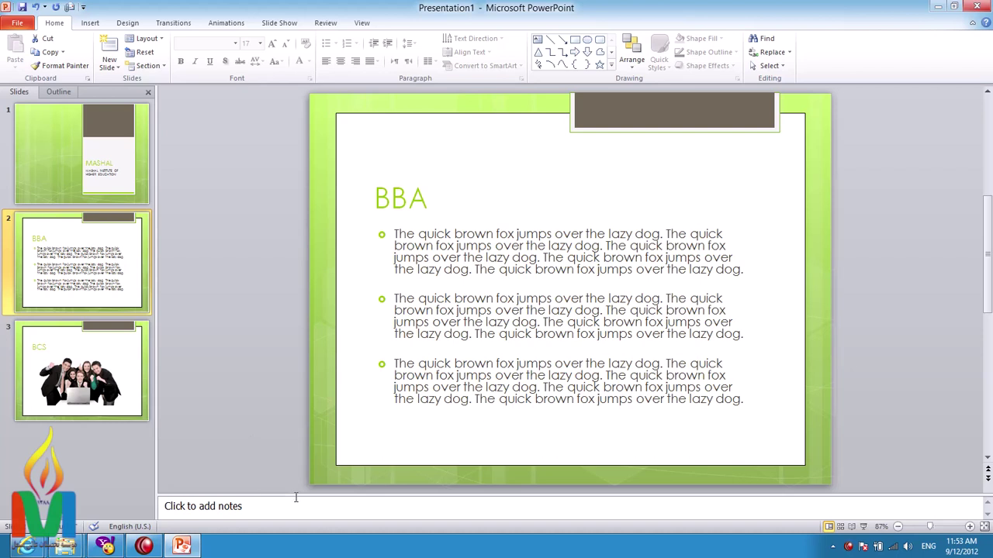
Enlarge then shrink the notes pane, and scroll back to the MASHAL title slide
{"action": "left_click_drag", "start_coordinate": [297, 493], "coordinate": [330, 378]}
{"action": "left_click", "coordinate": [337, 449]}
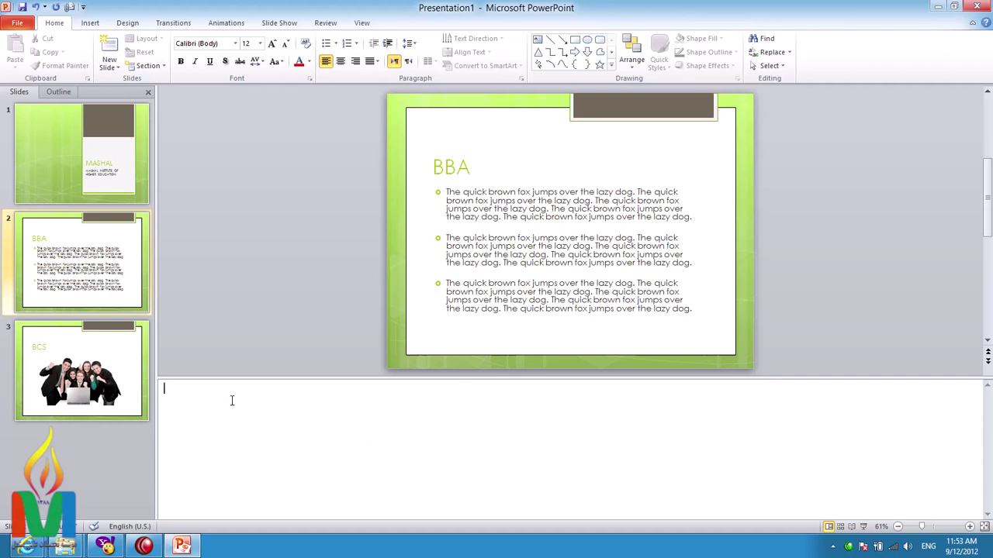
{"action": "left_click", "coordinate": [364, 25]}
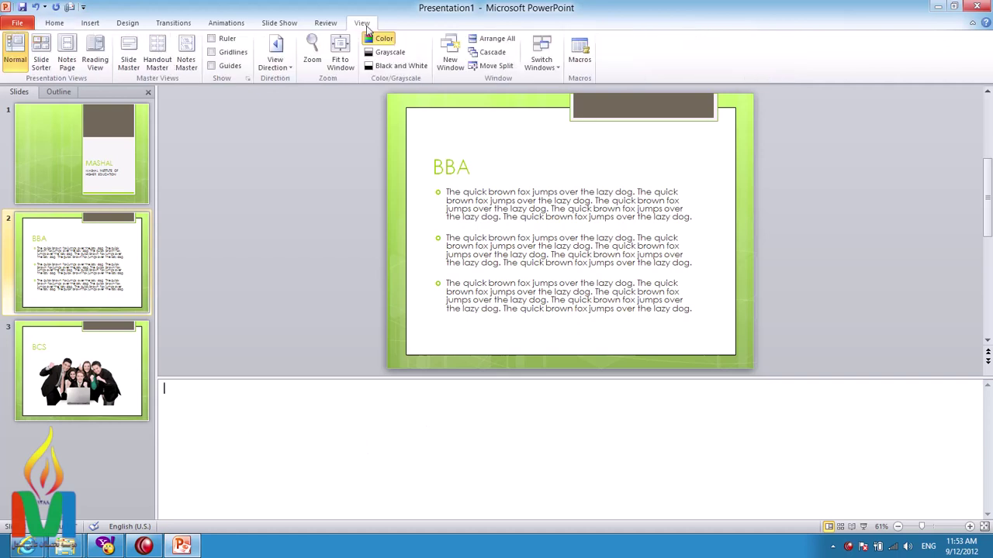
{"action": "left_click", "coordinate": [53, 23]}
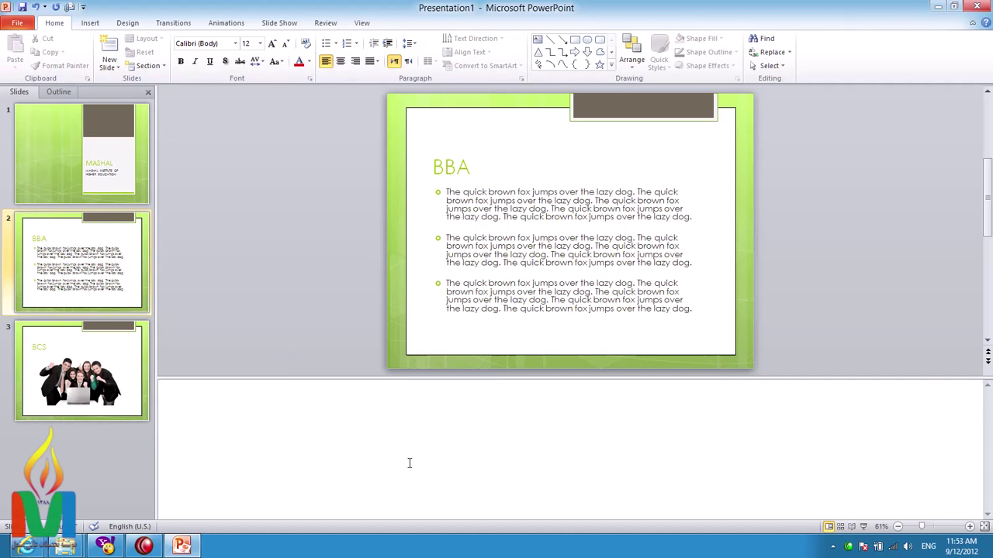
{"action": "left_click", "coordinate": [339, 390]}
{"action": "left_click_drag", "start_coordinate": [820, 379], "coordinate": [833, 473]}
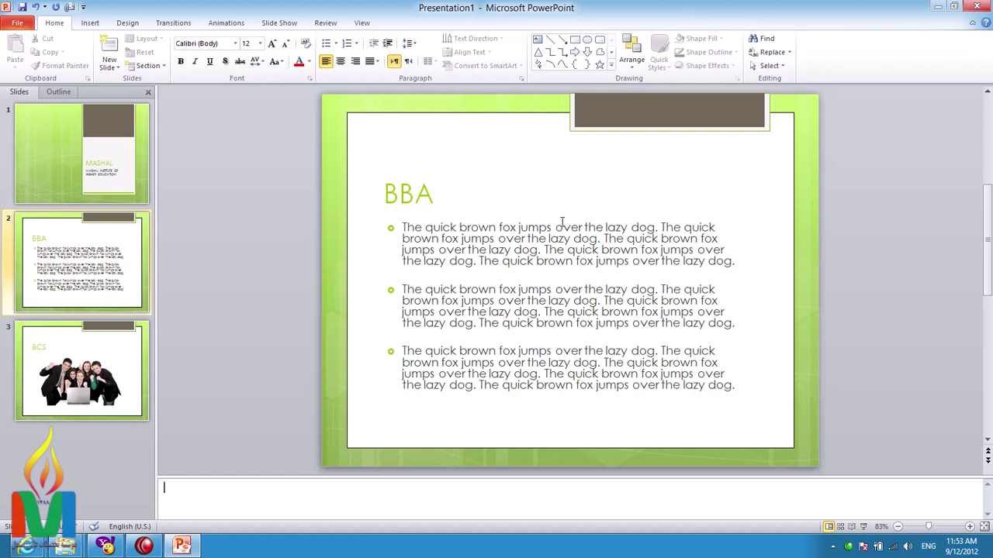
{"action": "left_click", "coordinate": [359, 23]}
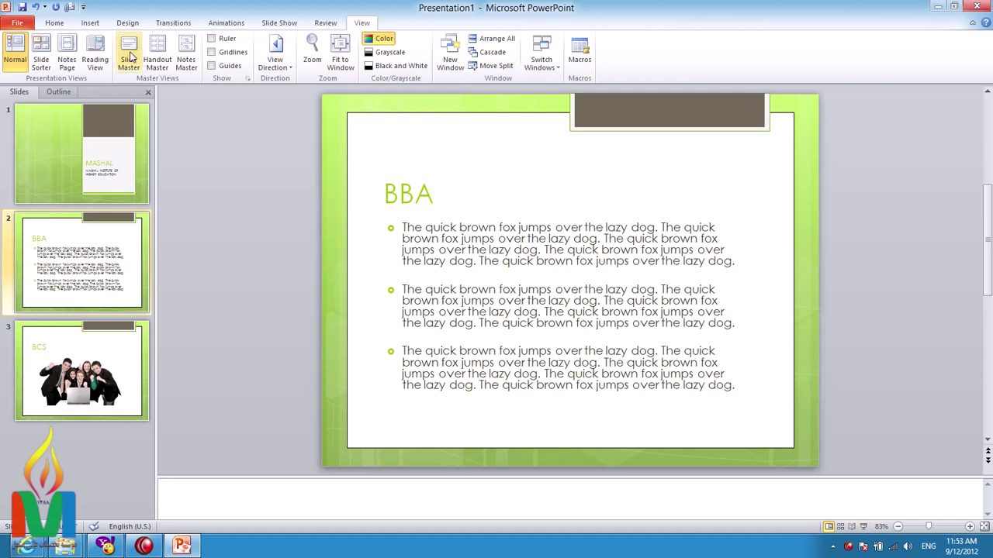
{"action": "left_click", "coordinate": [64, 28]}
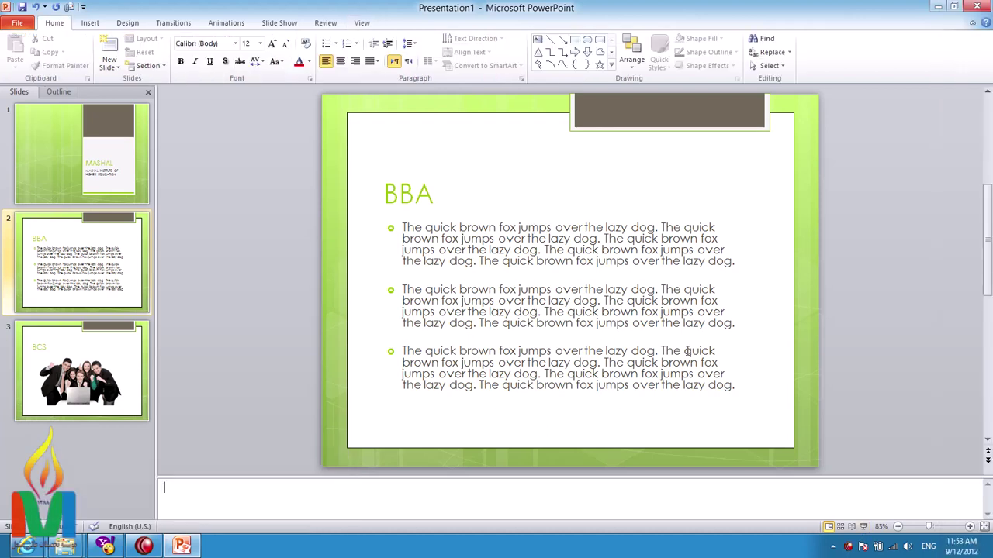
{"action": "left_click_drag", "start_coordinate": [988, 264], "coordinate": [987, 180]}
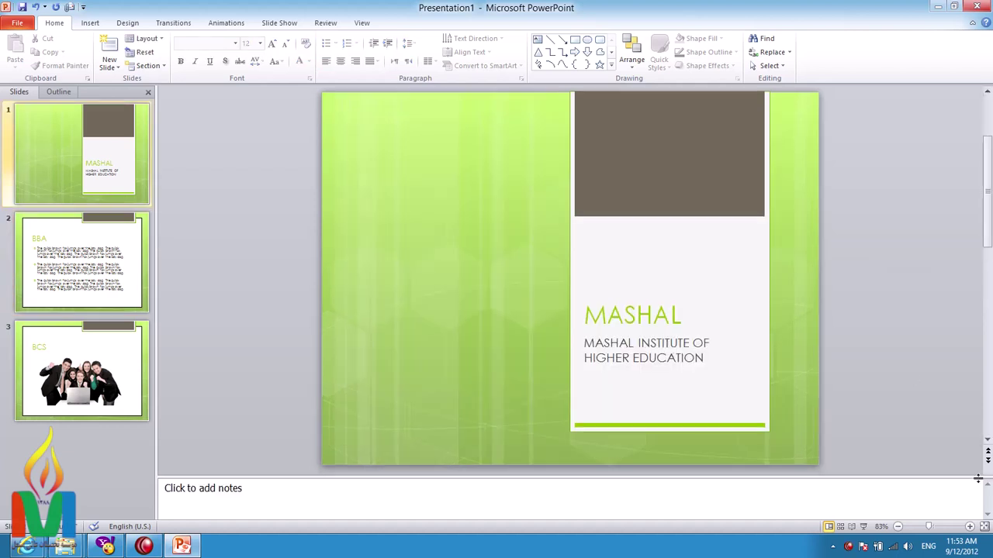
Zoom into the MASHAL title slide and back out to 100%
{"action": "left_click", "coordinate": [987, 171]}
{"action": "scroll", "coordinate": [758, 390], "scroll_direction": "up", "scroll_amount": 5}
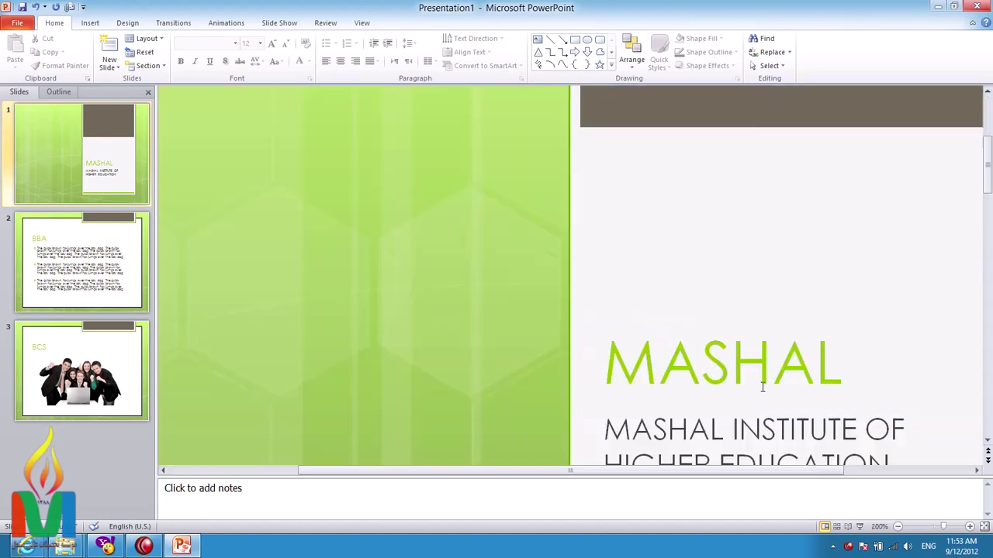
{"action": "scroll", "coordinate": [758, 381], "scroll_direction": "up", "scroll_amount": 5}
{"action": "scroll", "coordinate": [674, 356], "scroll_direction": "down", "scroll_amount": 5}
{"action": "scroll", "coordinate": [674, 356], "scroll_direction": "down", "scroll_amount": 5}
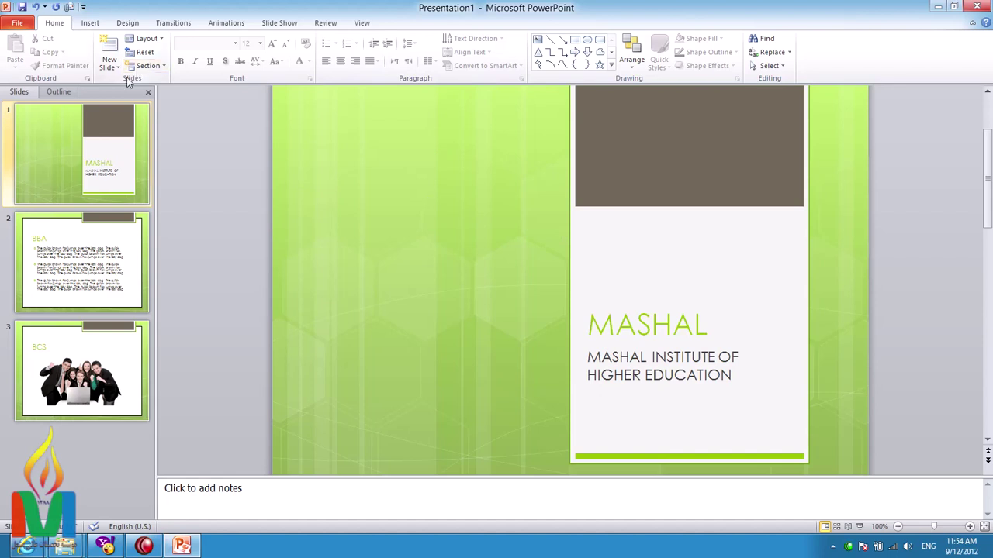
Check the print preview of the MASHAL title slide, then return to Normal view
{"action": "left_click", "coordinate": [17, 23]}
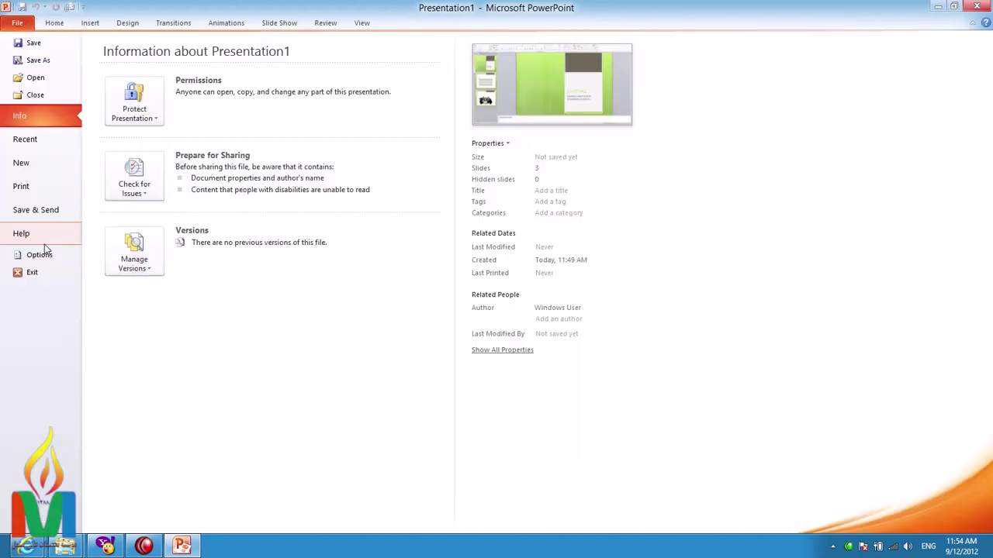
{"action": "left_click", "coordinate": [37, 190]}
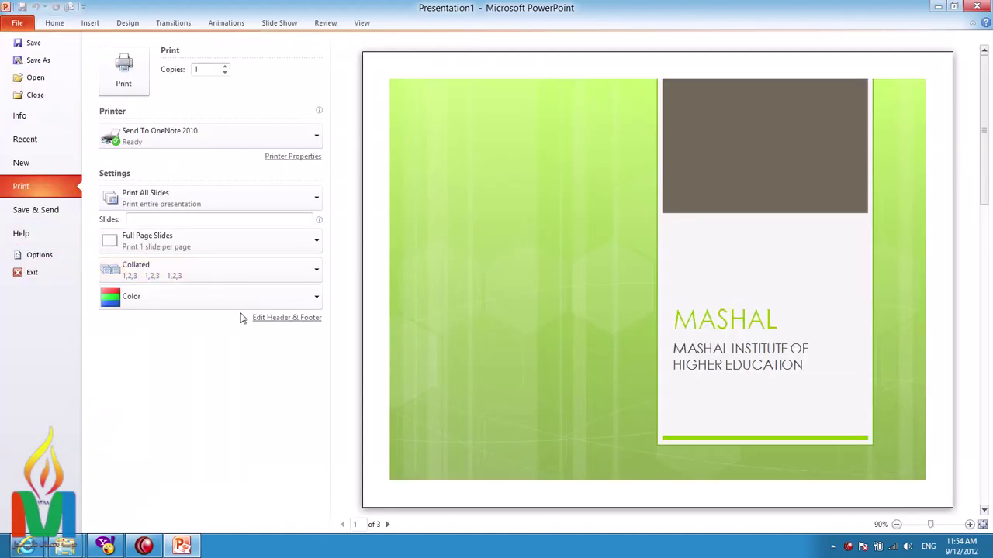
{"action": "left_click", "coordinate": [54, 23]}
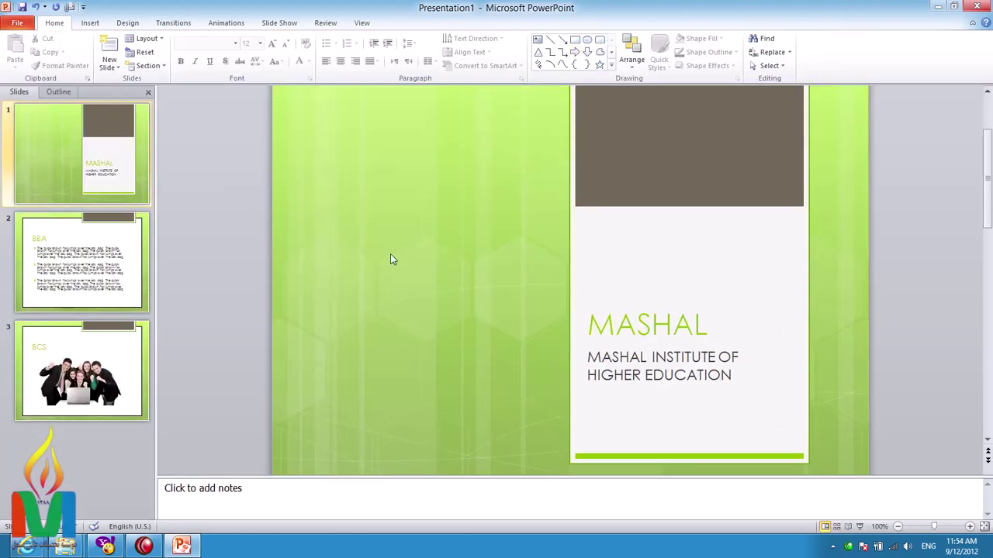
{"action": "left_click", "coordinate": [173, 23]}
{"action": "left_click", "coordinate": [225, 23]}
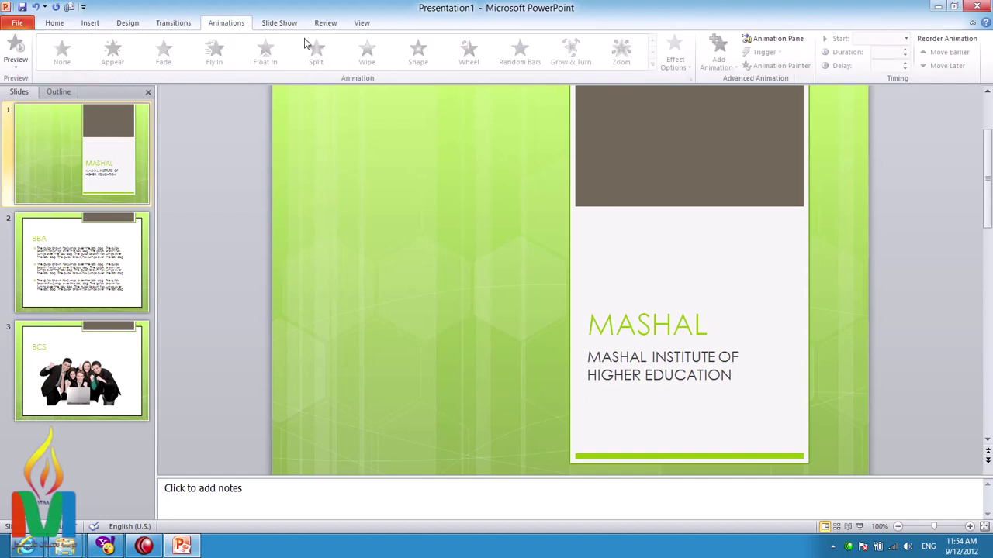
{"action": "left_click", "coordinate": [280, 24]}
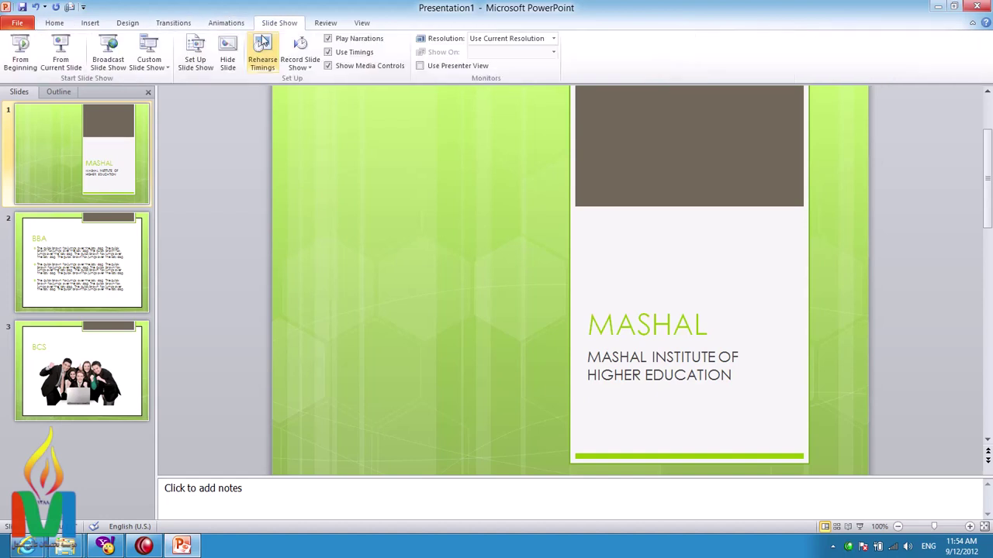
{"action": "left_click", "coordinate": [56, 24]}
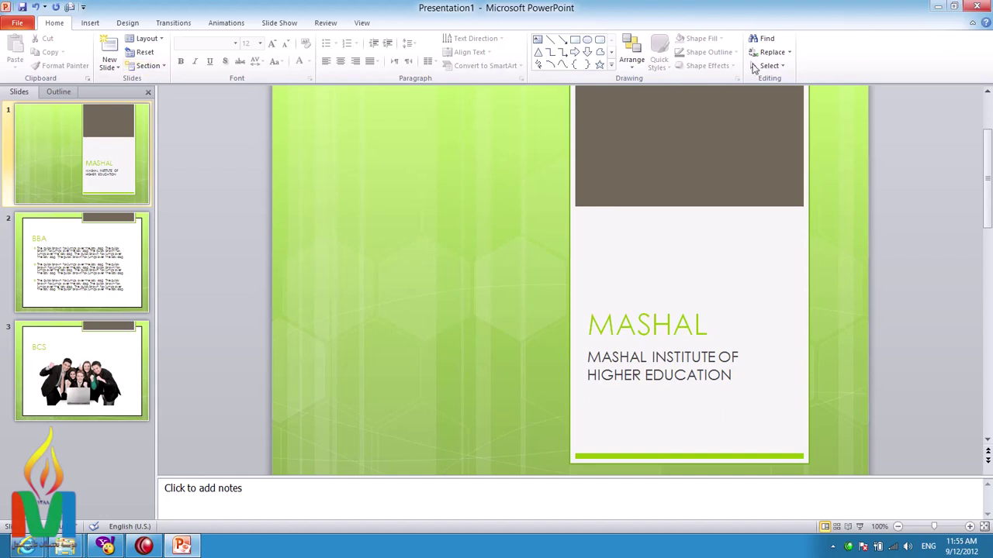
{"action": "scroll", "coordinate": [496, 270], "scroll_direction": "down", "scroll_amount": 2, "text": "ctrl"}
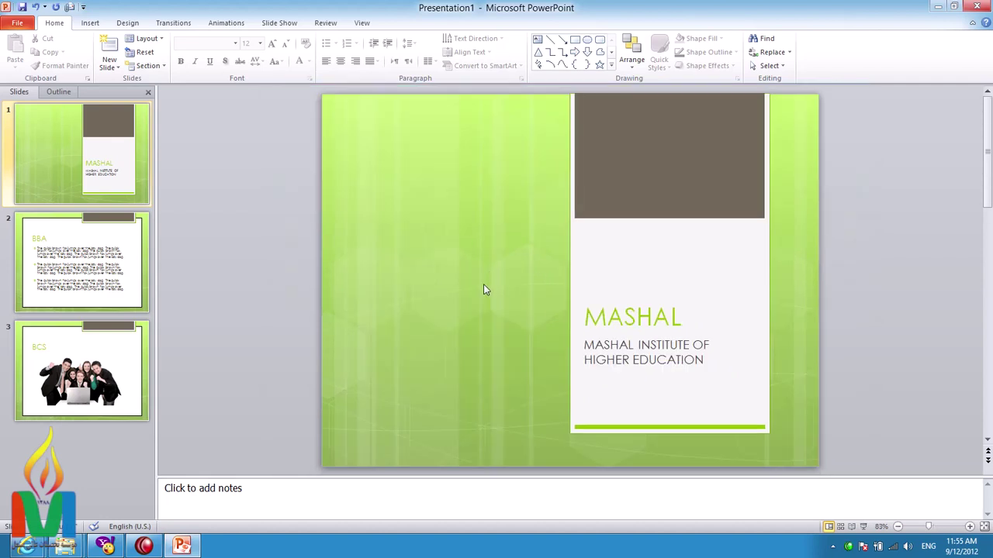